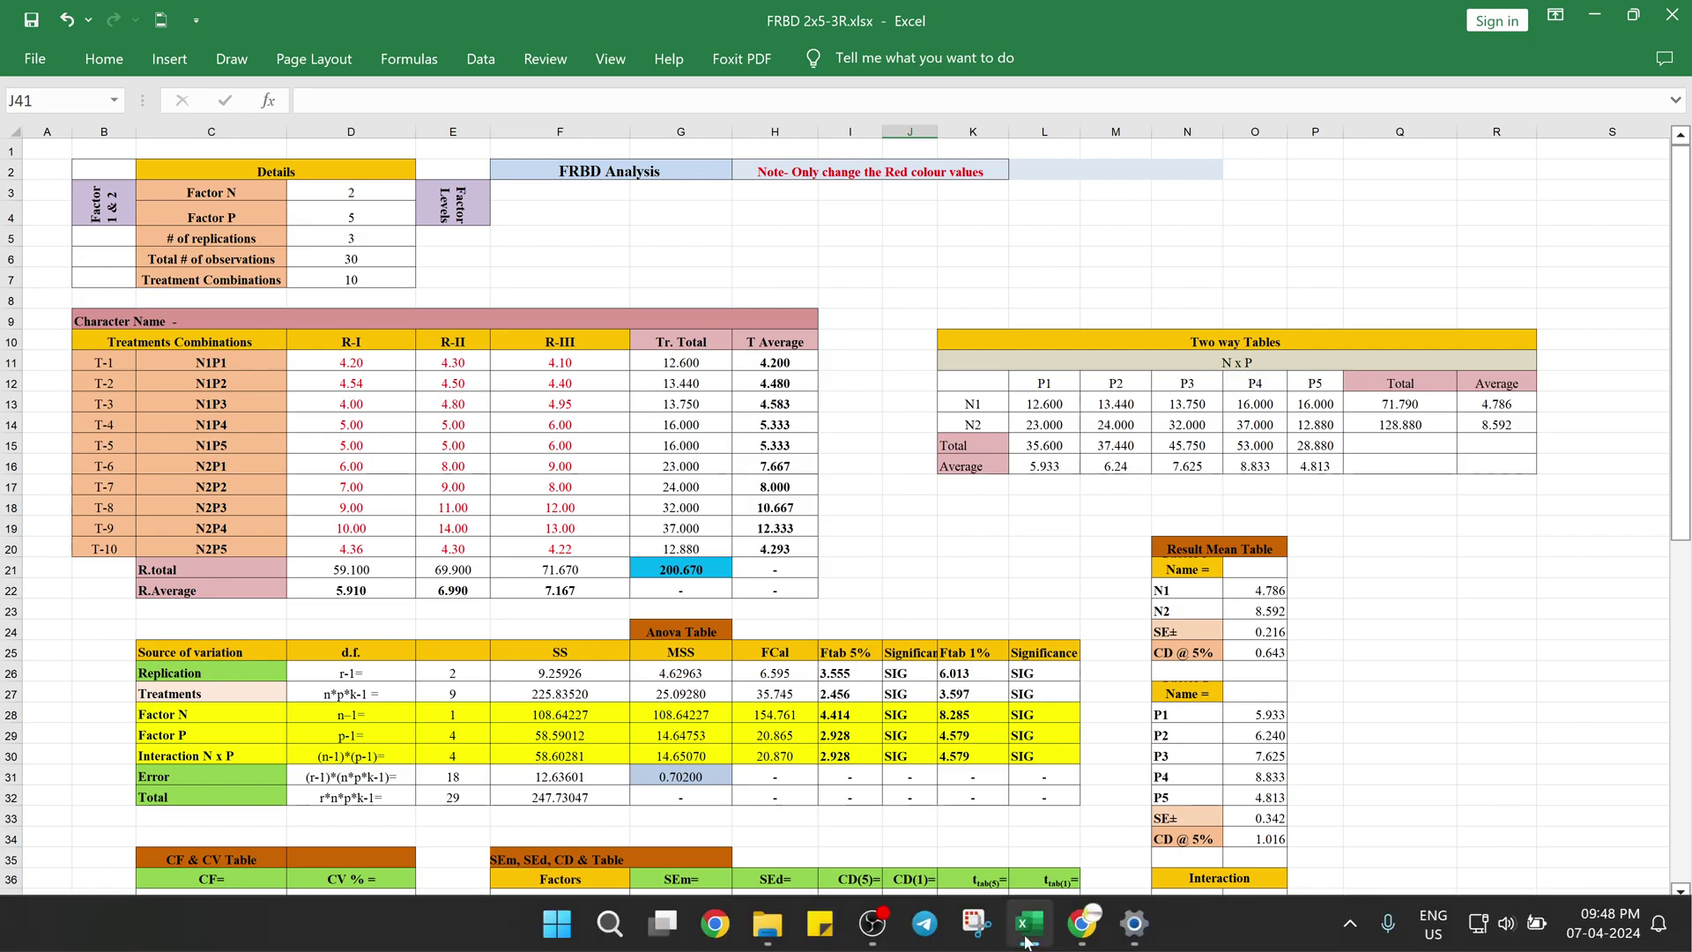
# Step: Search Google for 'opstat' in Chrome and reach the Welcome to OPSTAT home page
pyautogui.click(1081, 921)
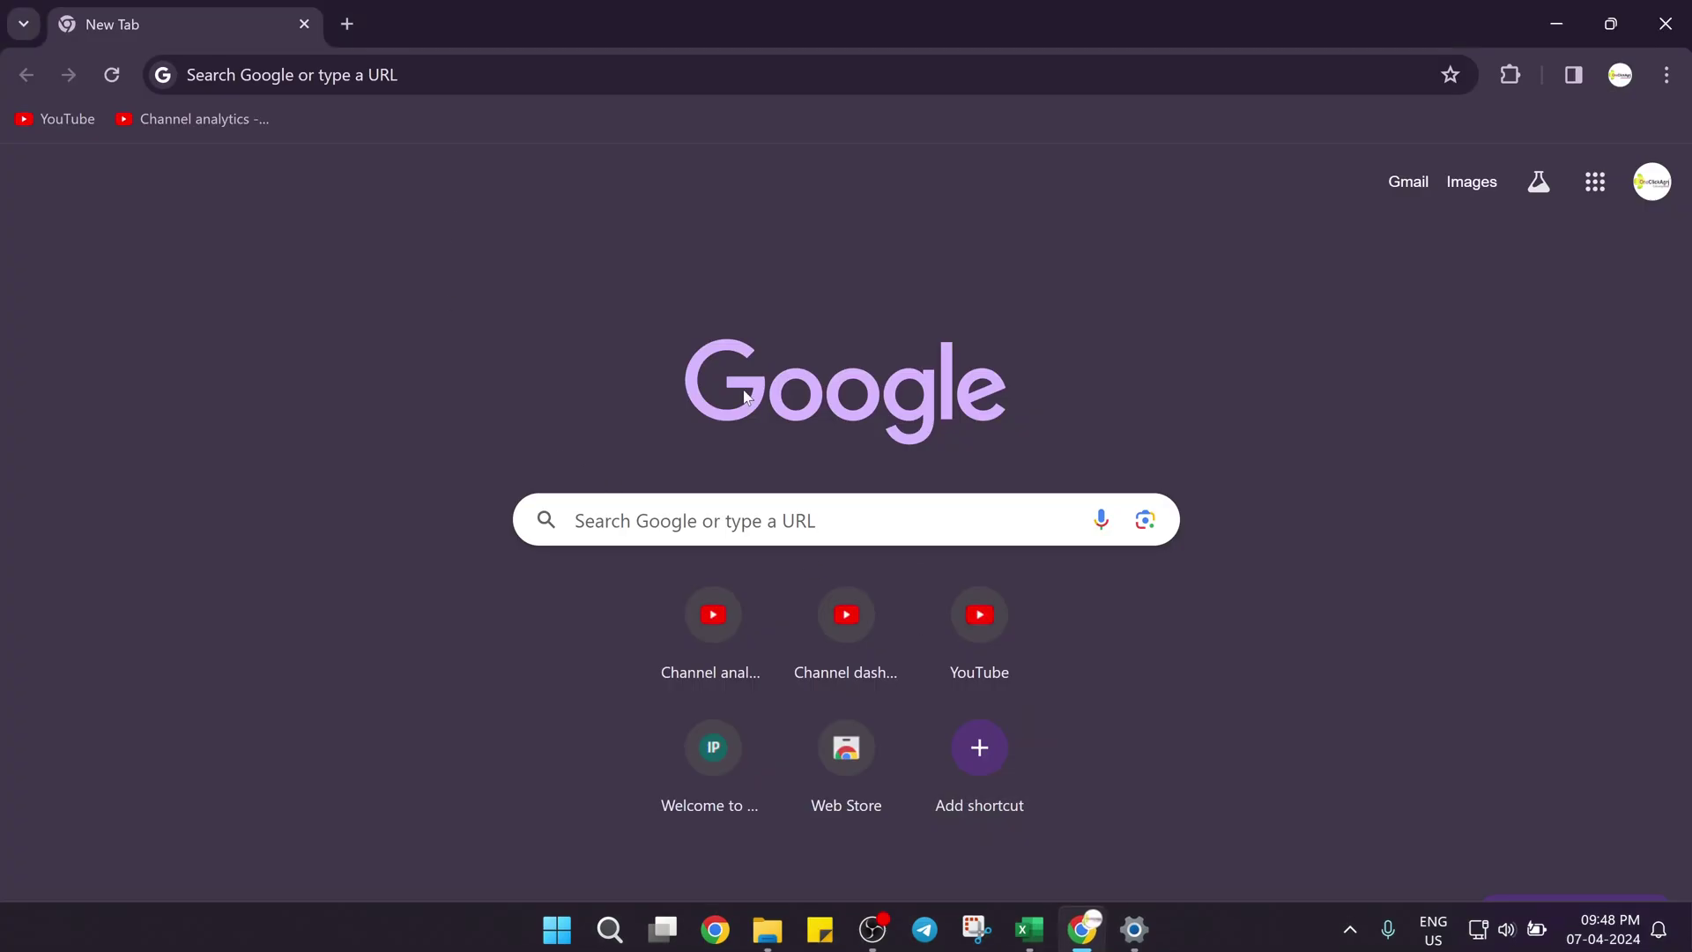
pyautogui.click(627, 524)
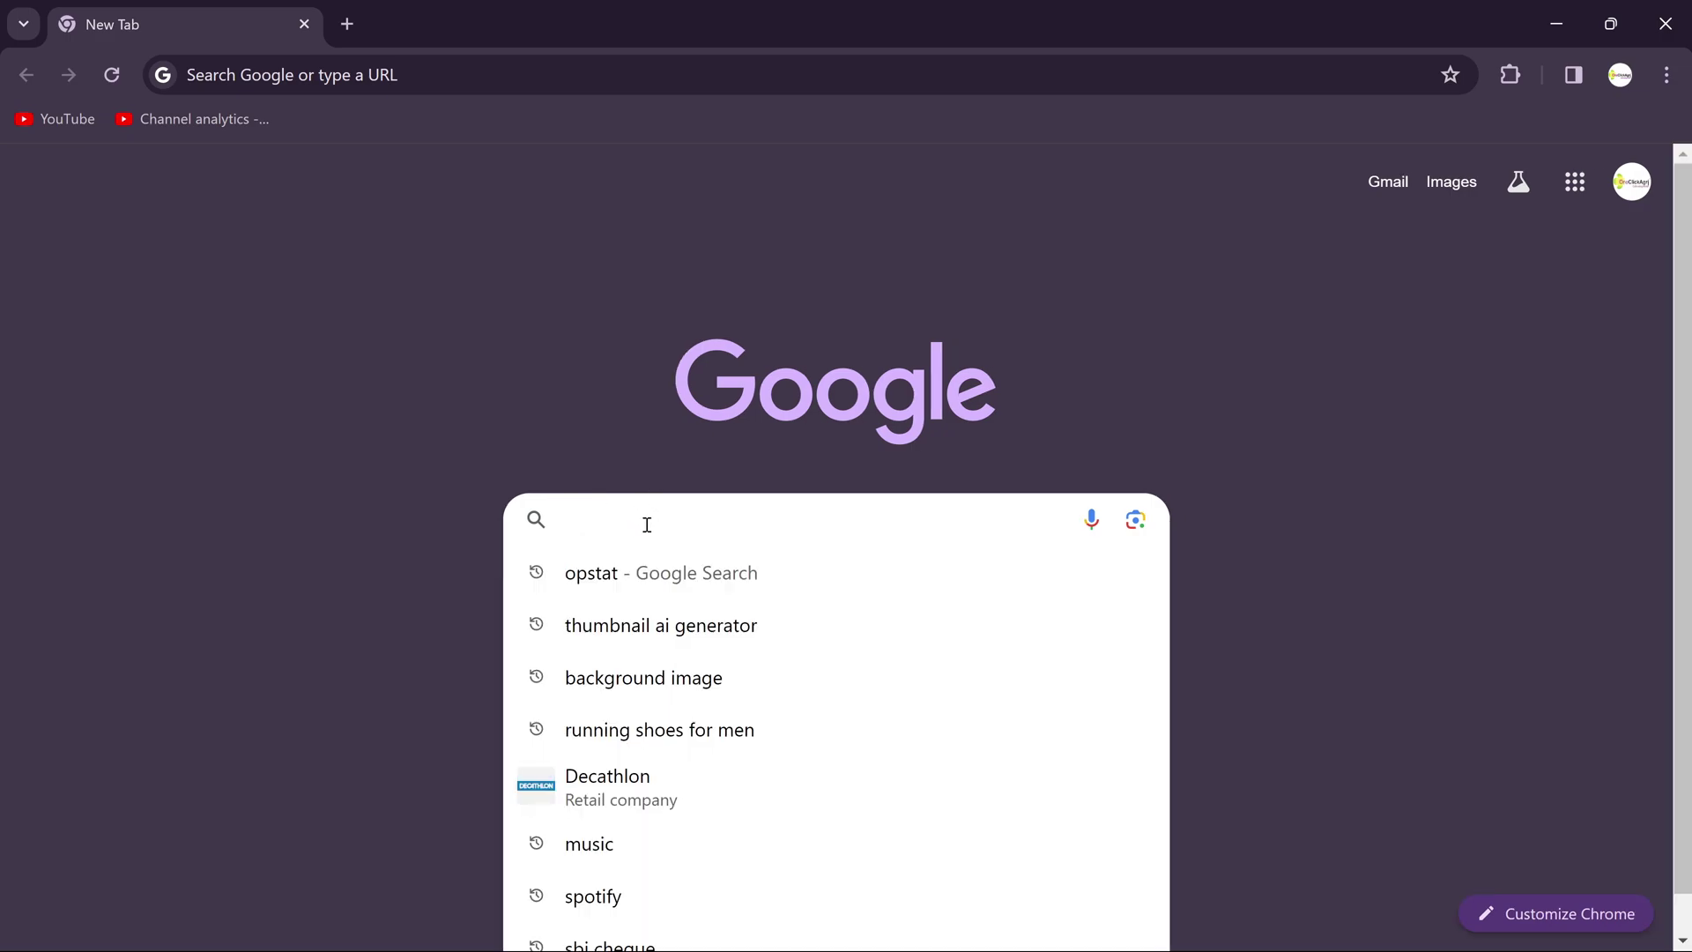
pyautogui.click(621, 586)
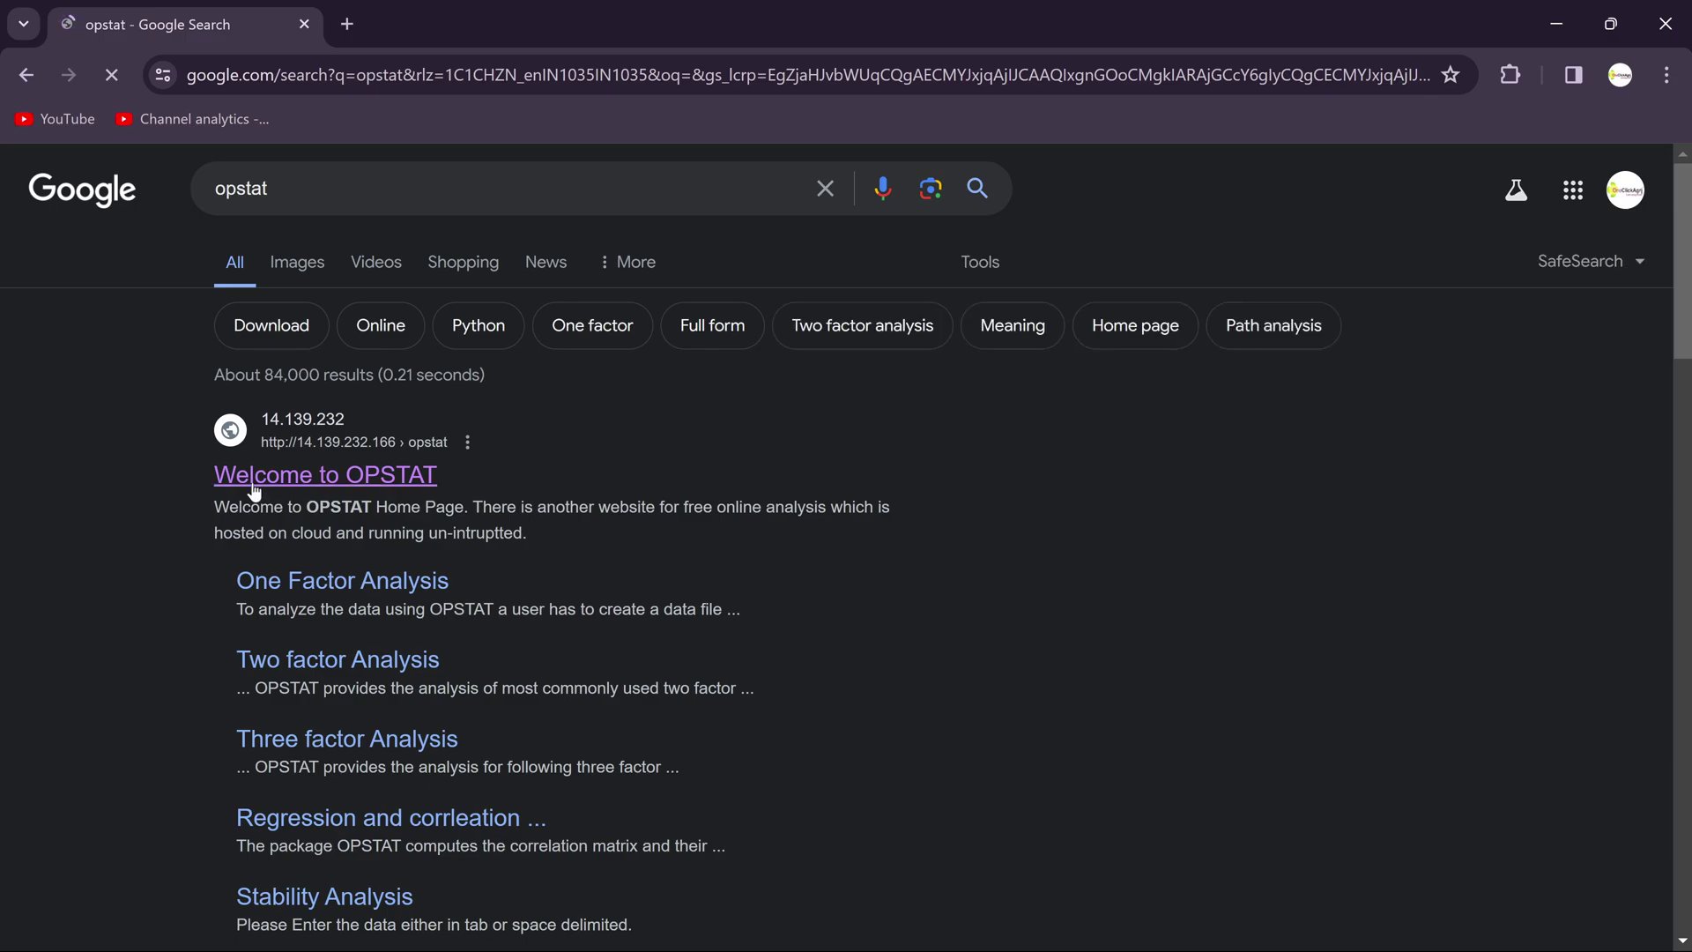
pyautogui.click(337, 475)
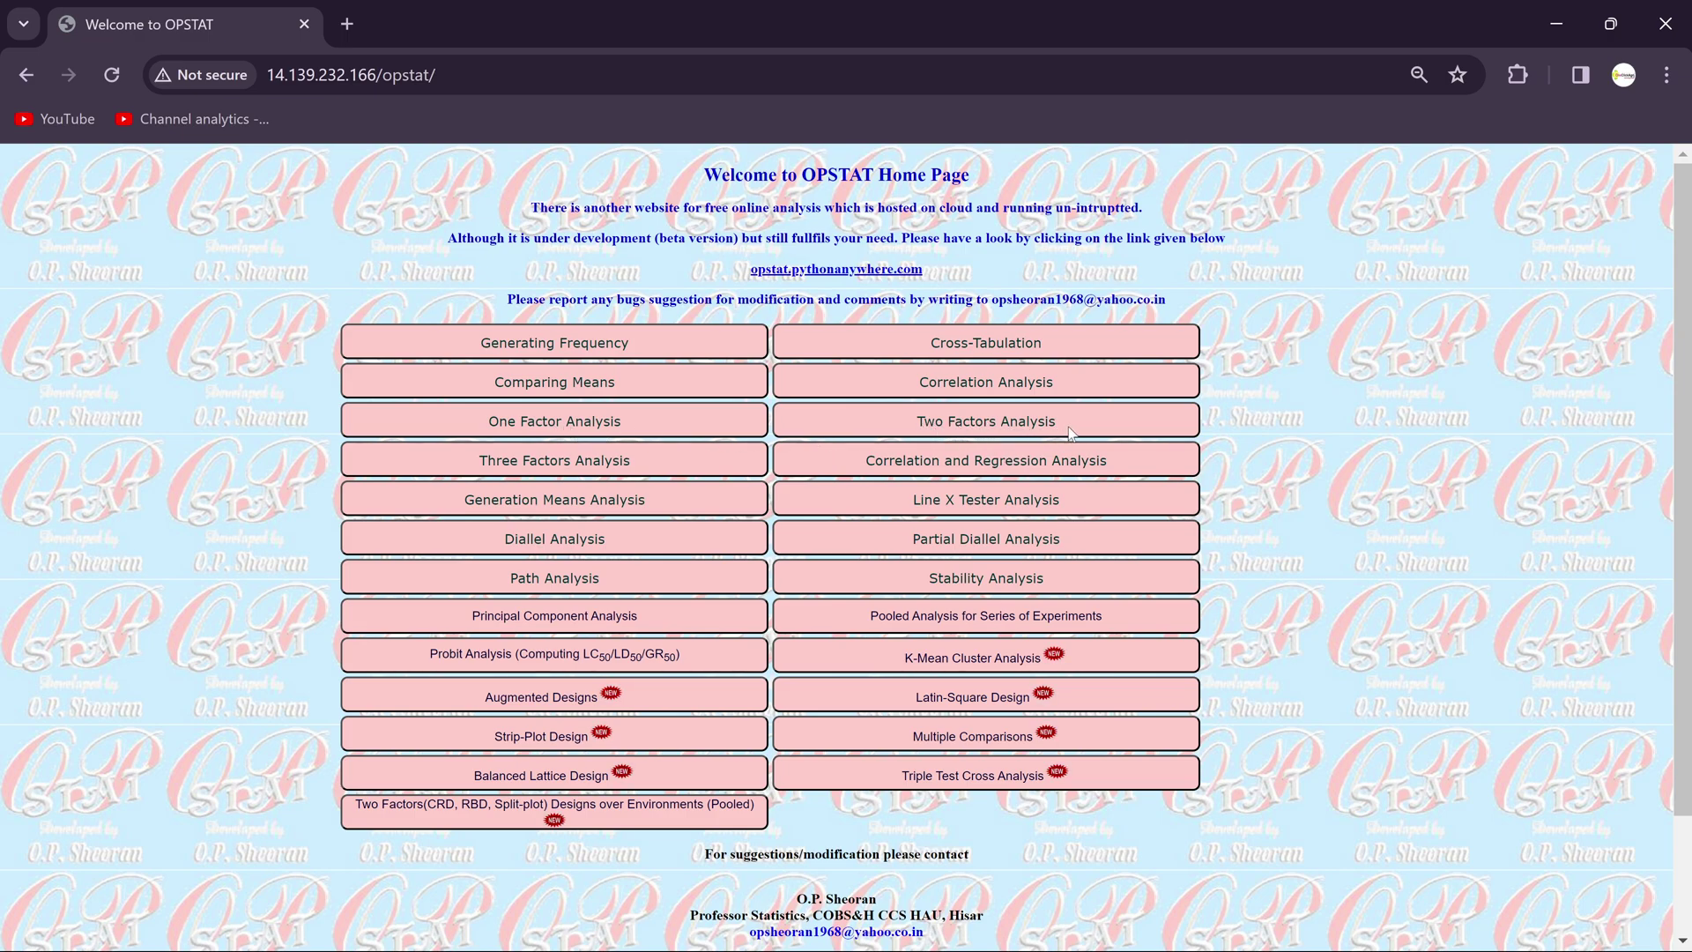
# Step: Go to Two Factors Analysis from the home page and focus the empty data box
pyautogui.click(961, 424)
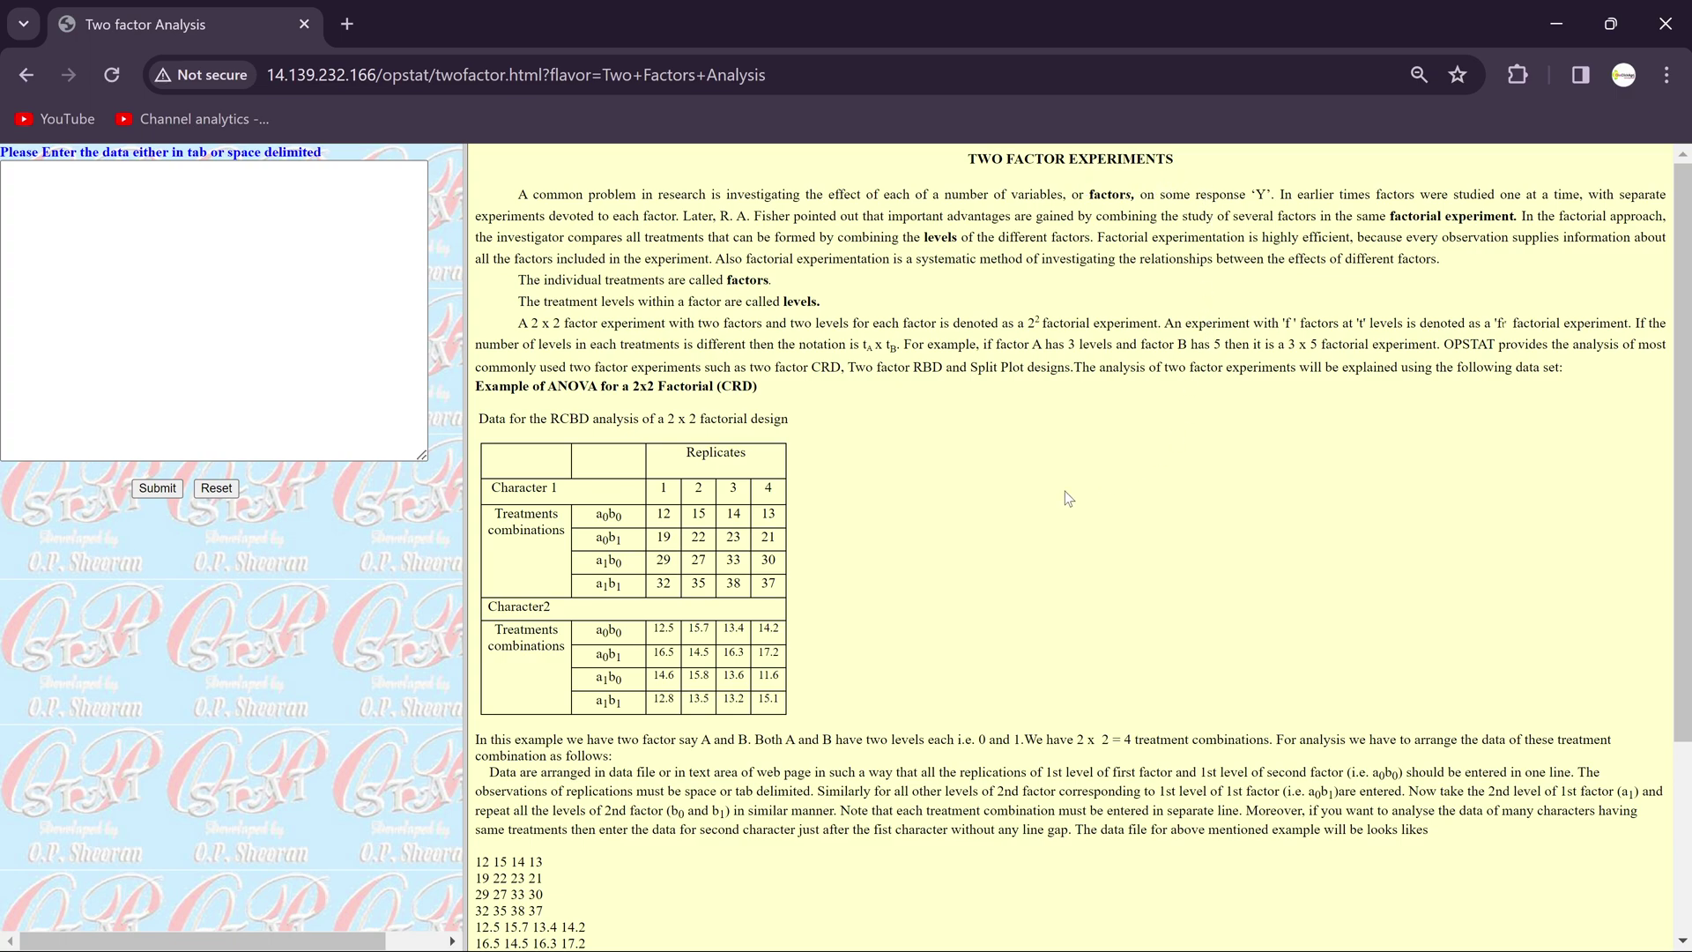
pyautogui.scroll(-2, 782, 451)
pyautogui.scroll(-1, 791, 466)
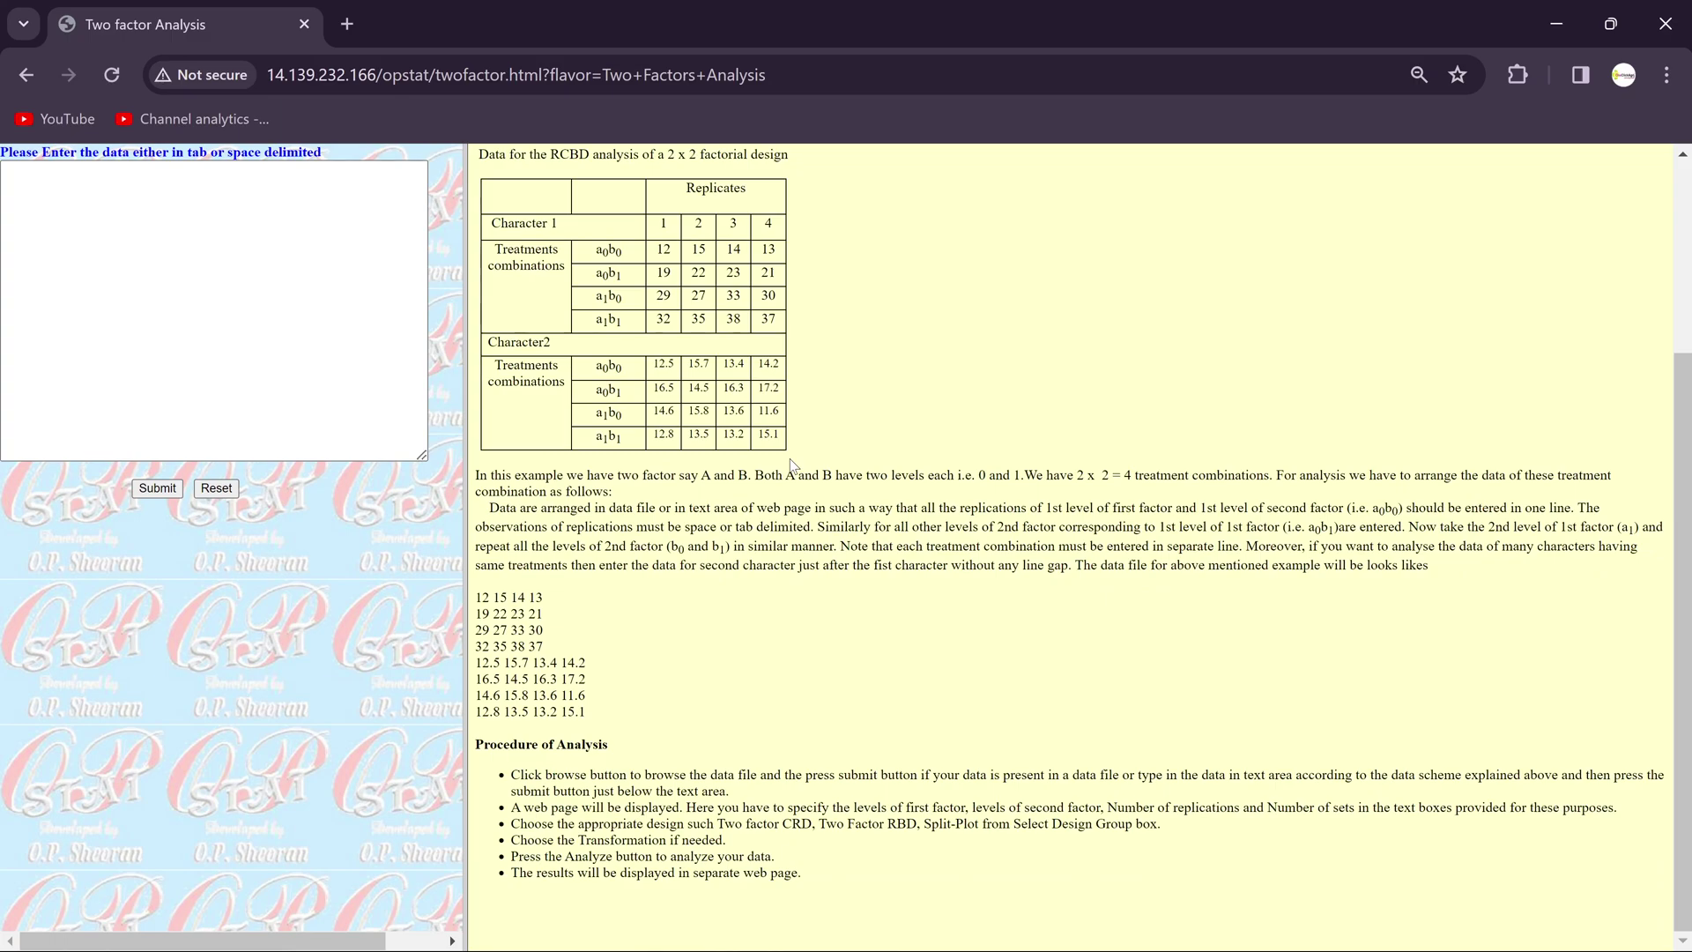
pyautogui.scroll(3, 746, 541)
pyautogui.scroll(1, 746, 541)
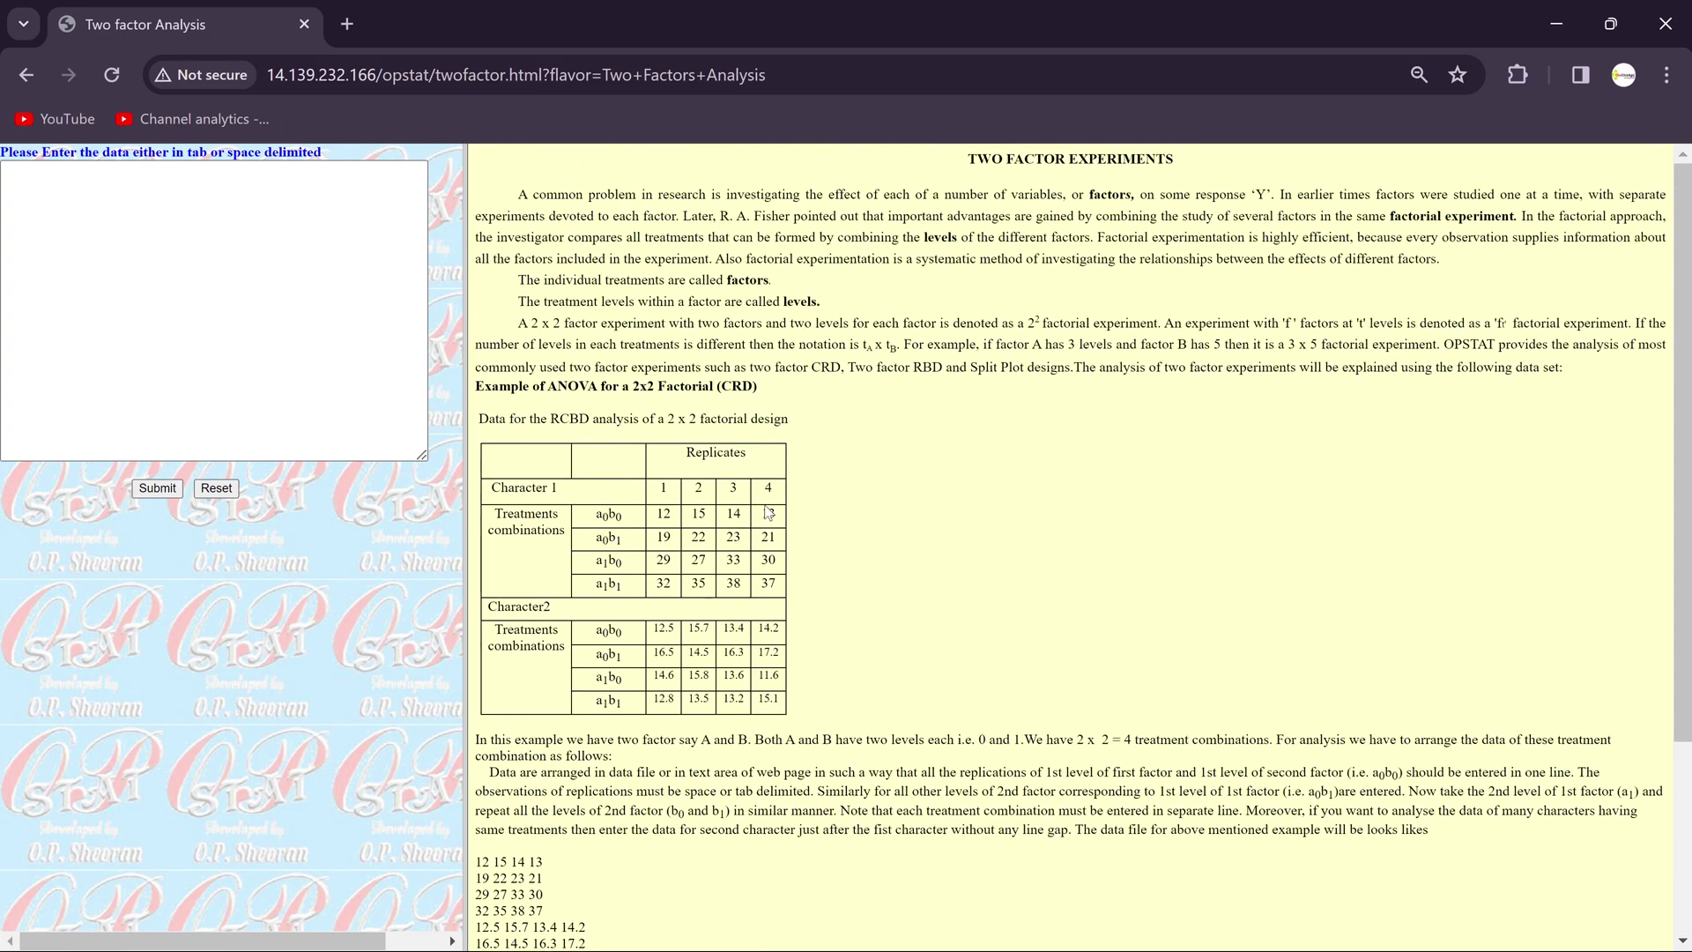
pyautogui.click(323, 336)
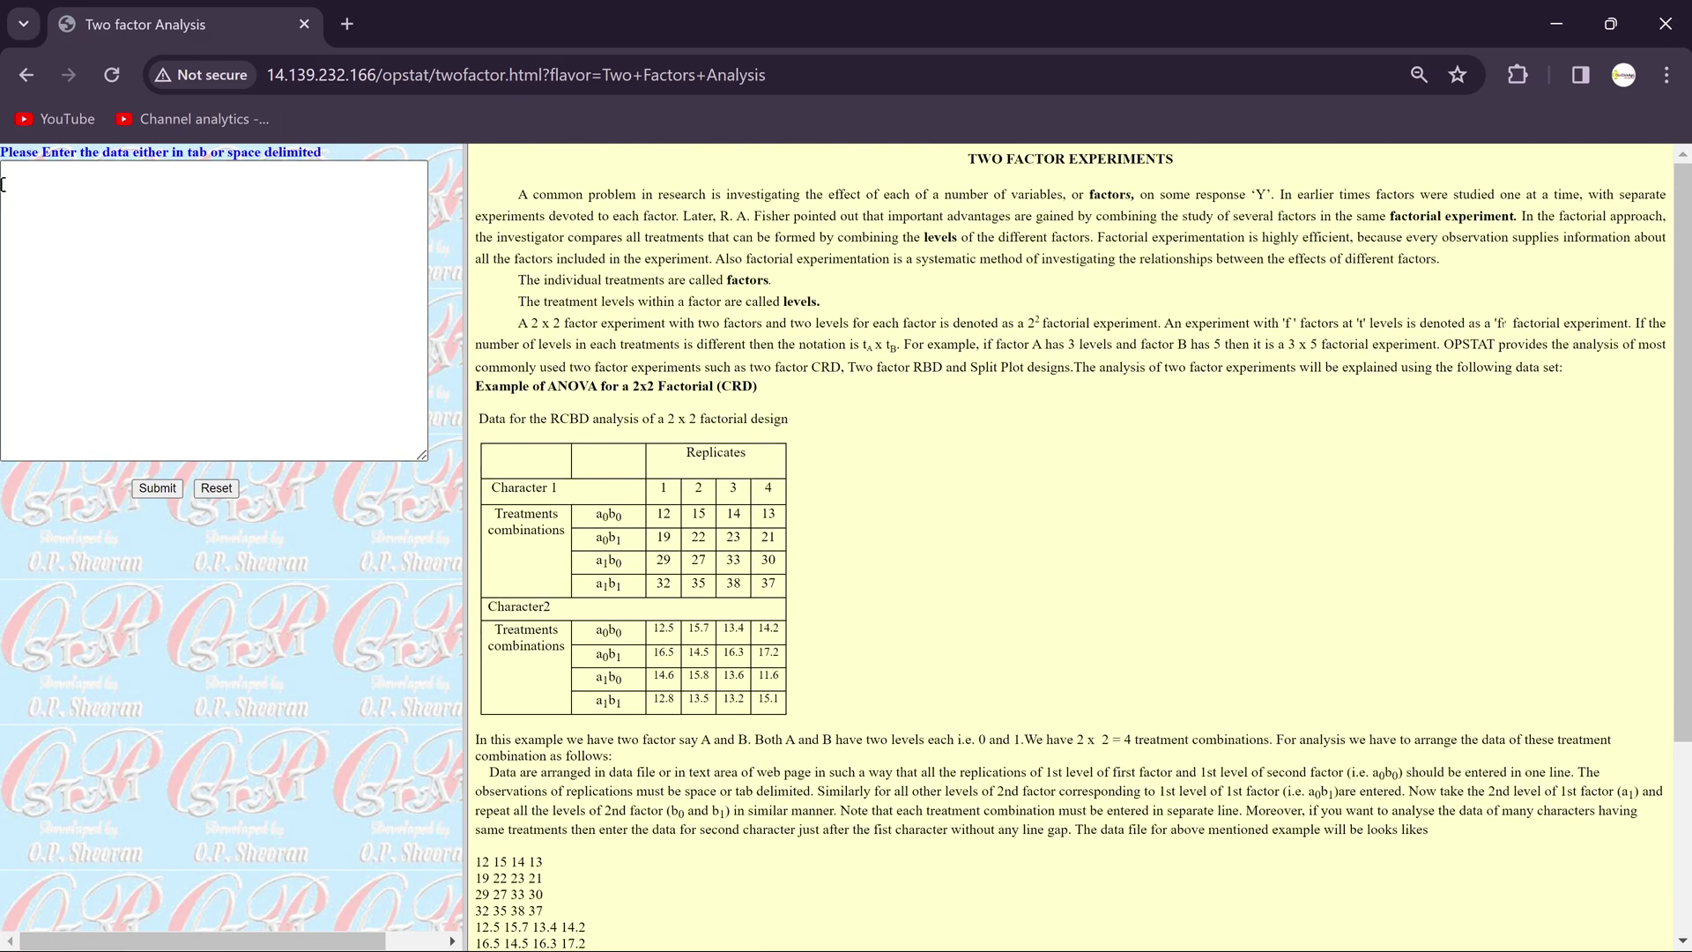
# Step: Copy the replicate observation block D11:F20 from the FRBD 2x5-3R workbook
pyautogui.click(151, 198)
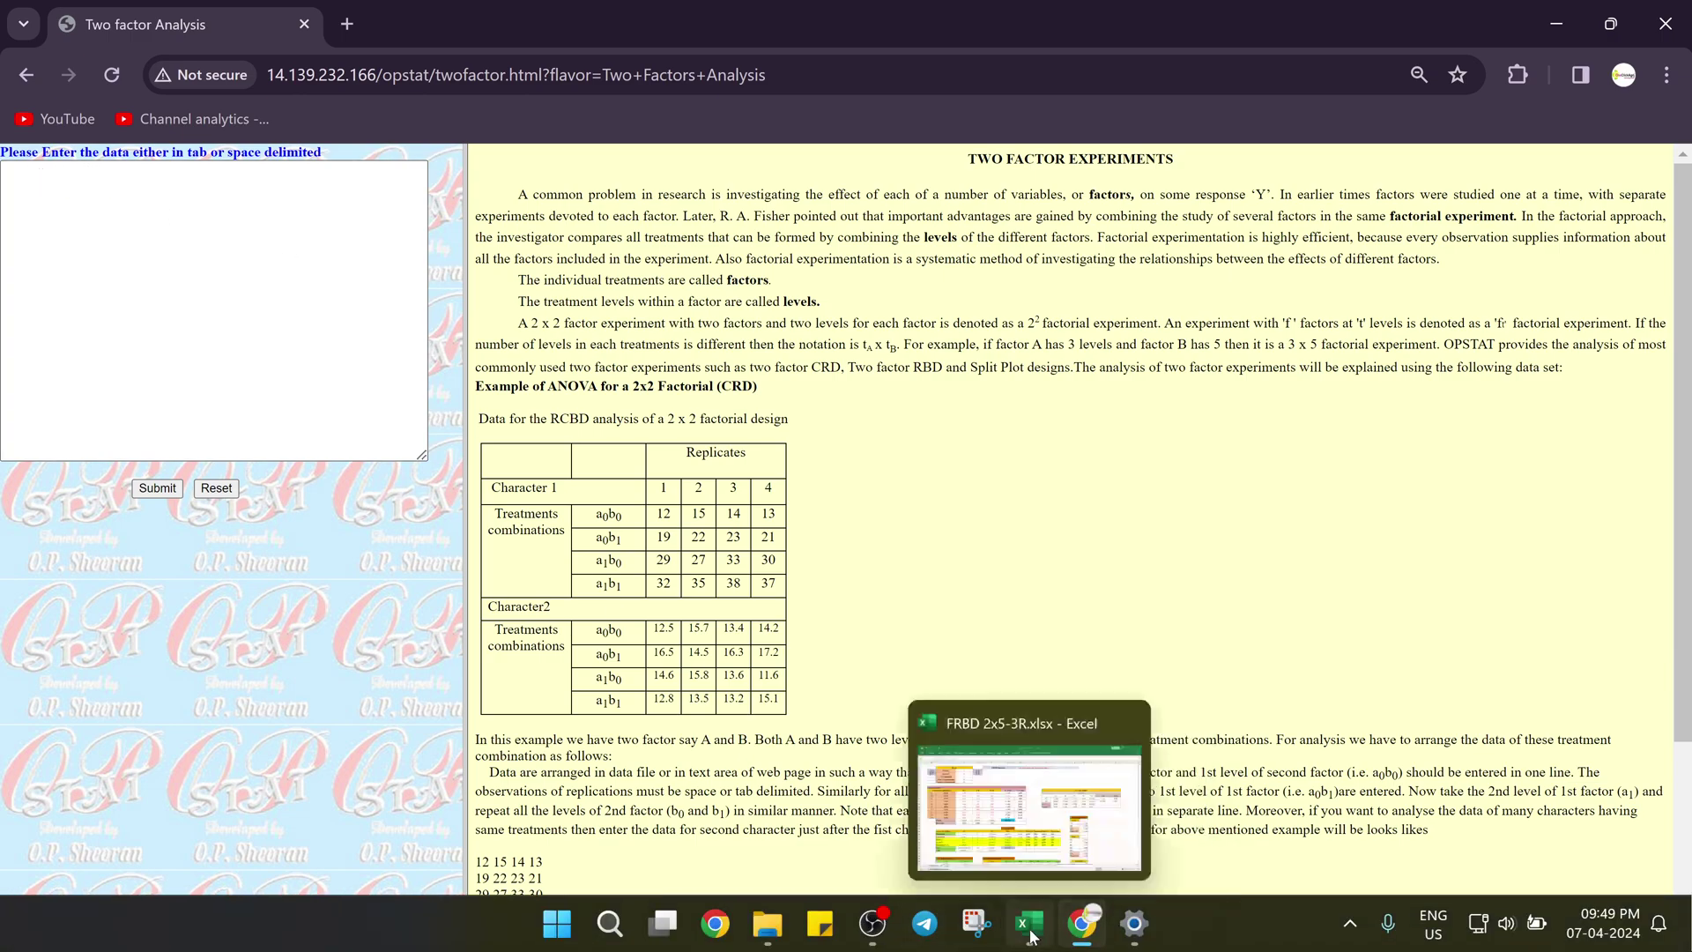
pyautogui.click(1032, 925)
pyautogui.moveTo(351, 363); pyautogui.dragTo(553, 545)
pyautogui.rightClick(442, 459)
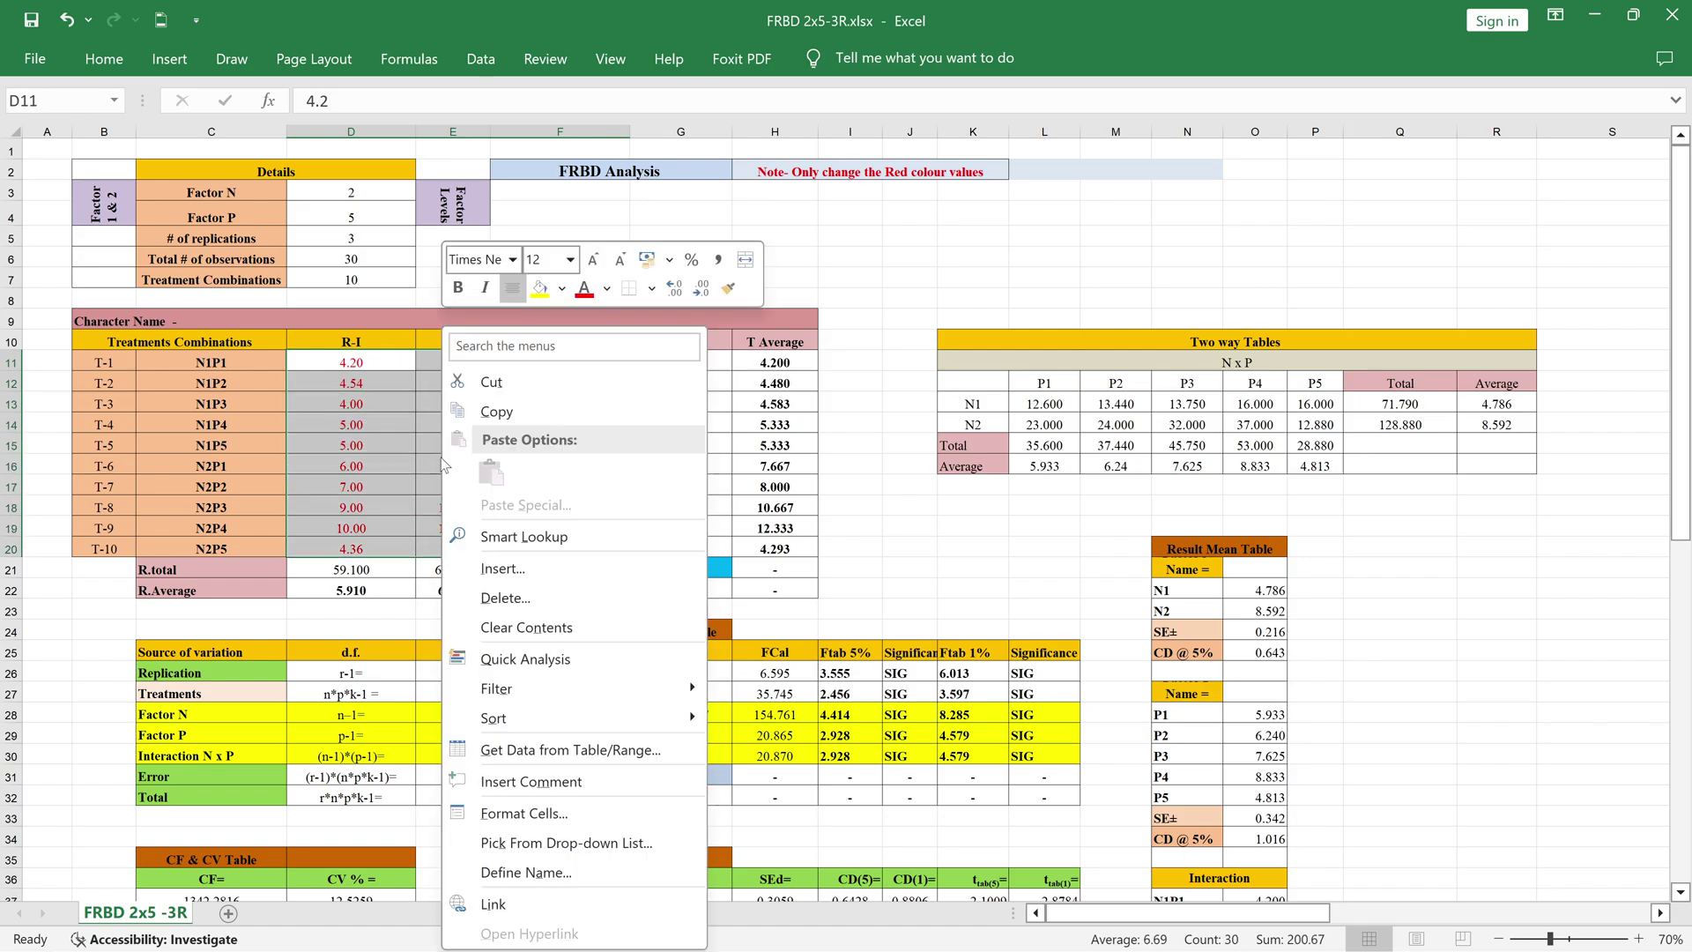
pyautogui.click(496, 411)
pyautogui.moveTo(767, 922)
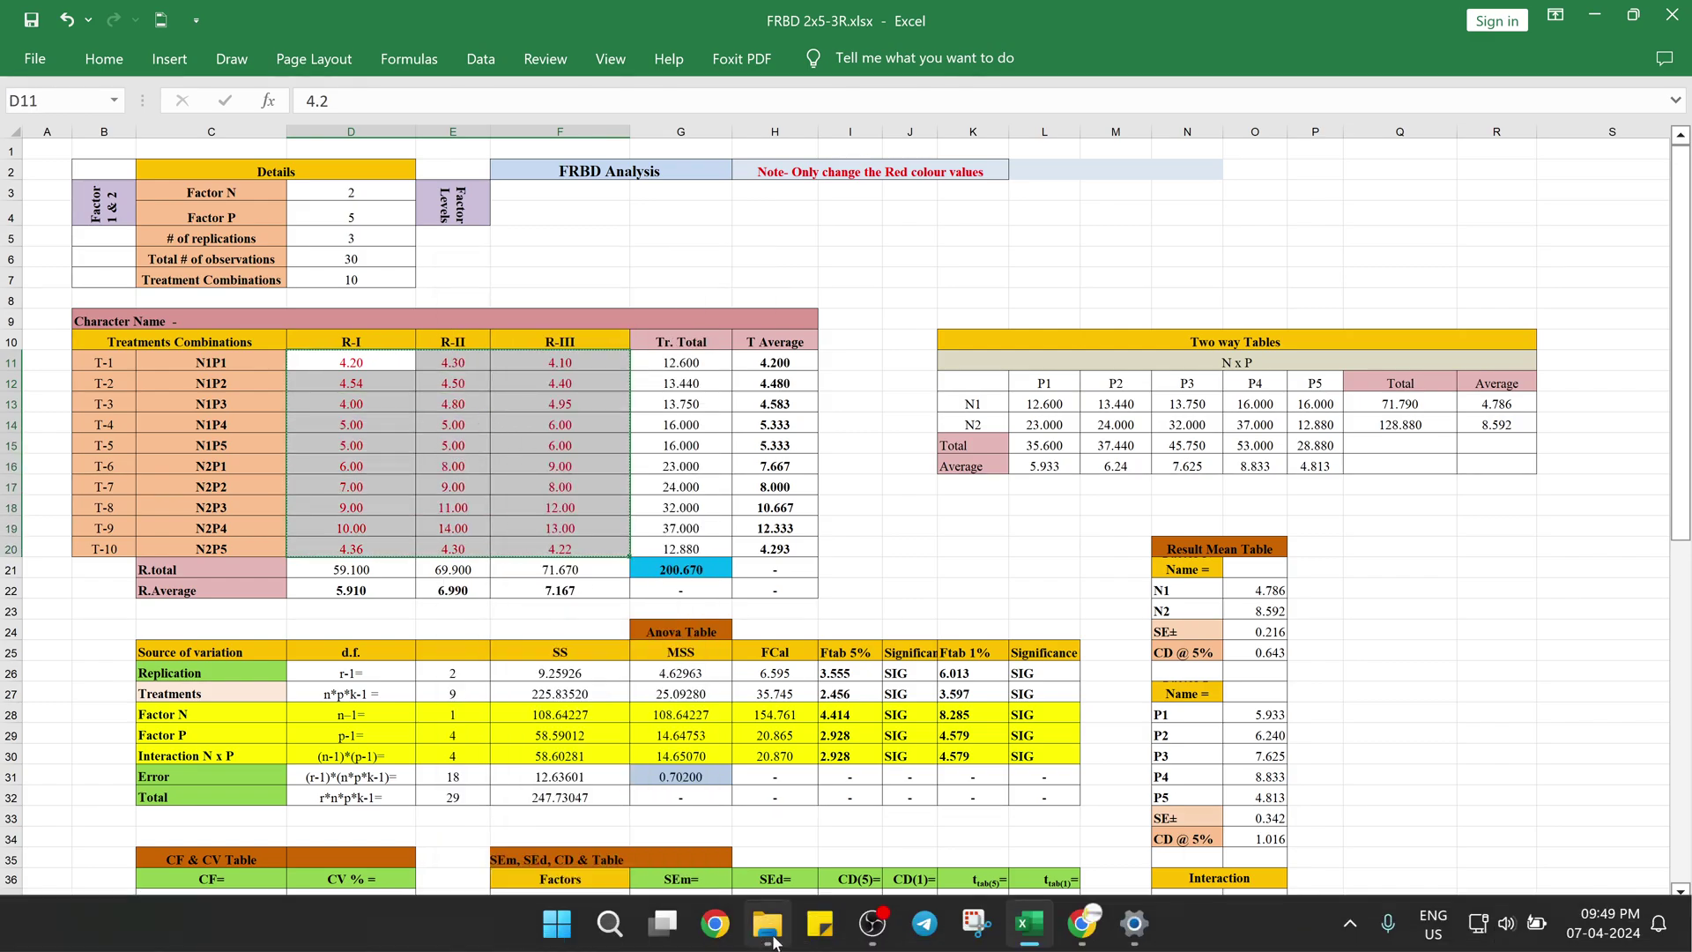
# Step: Paste the ten observation rows into OPSTAT's data box and submit them
pyautogui.click(1081, 922)
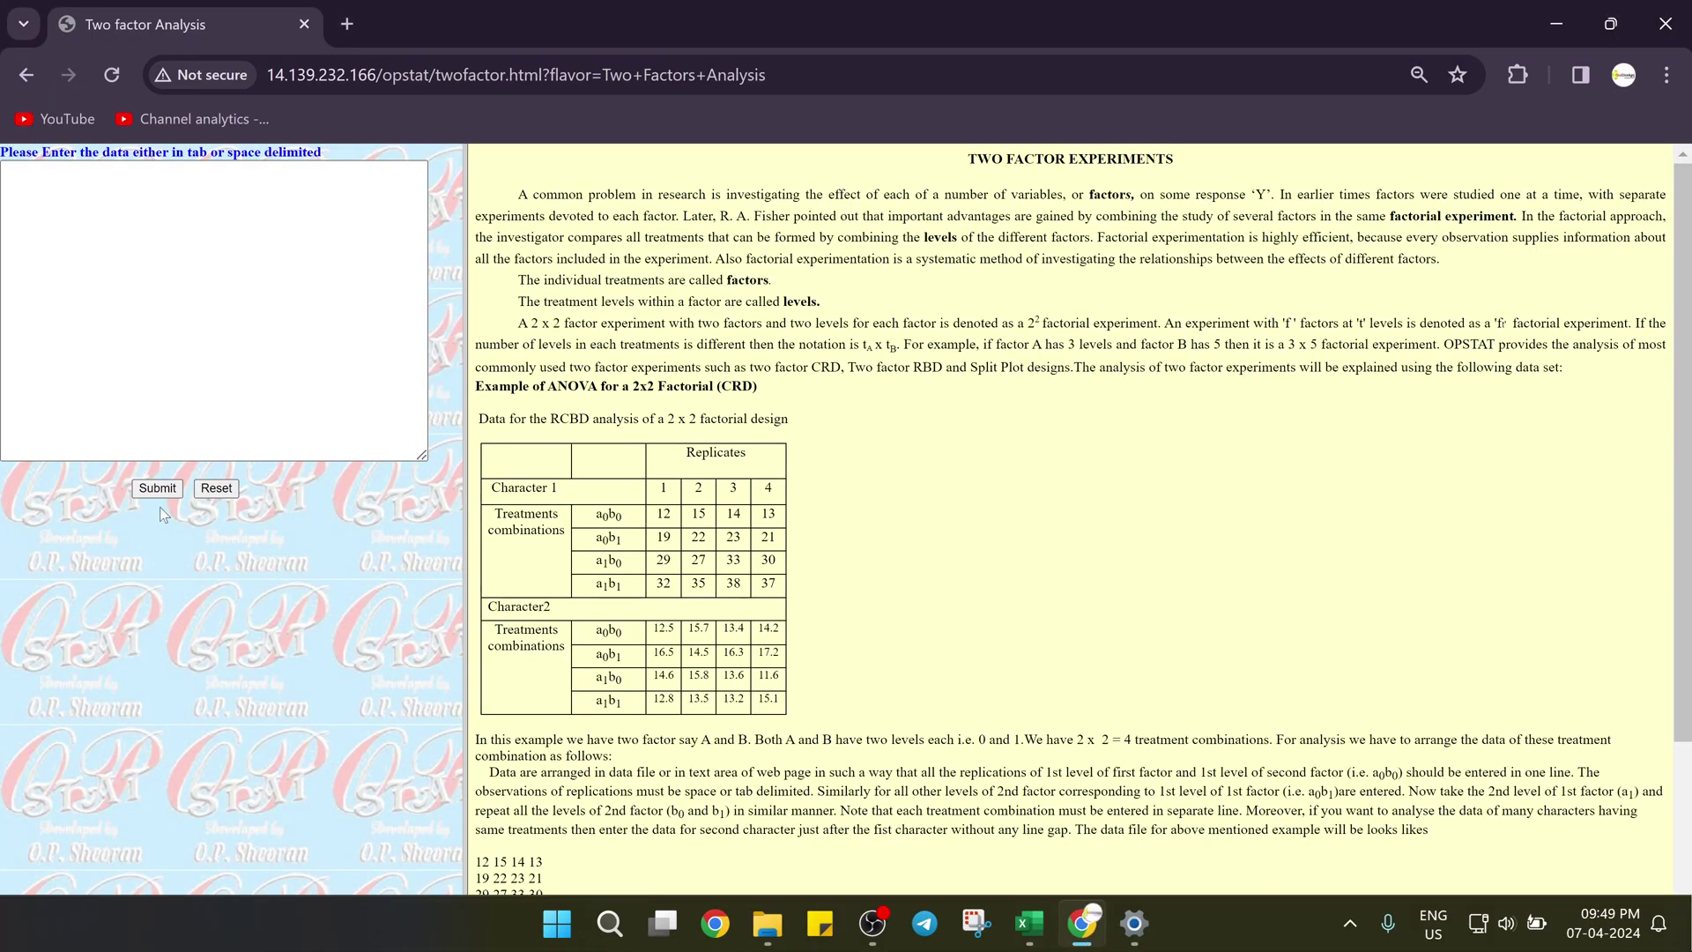
pyautogui.rightClick(26, 172)
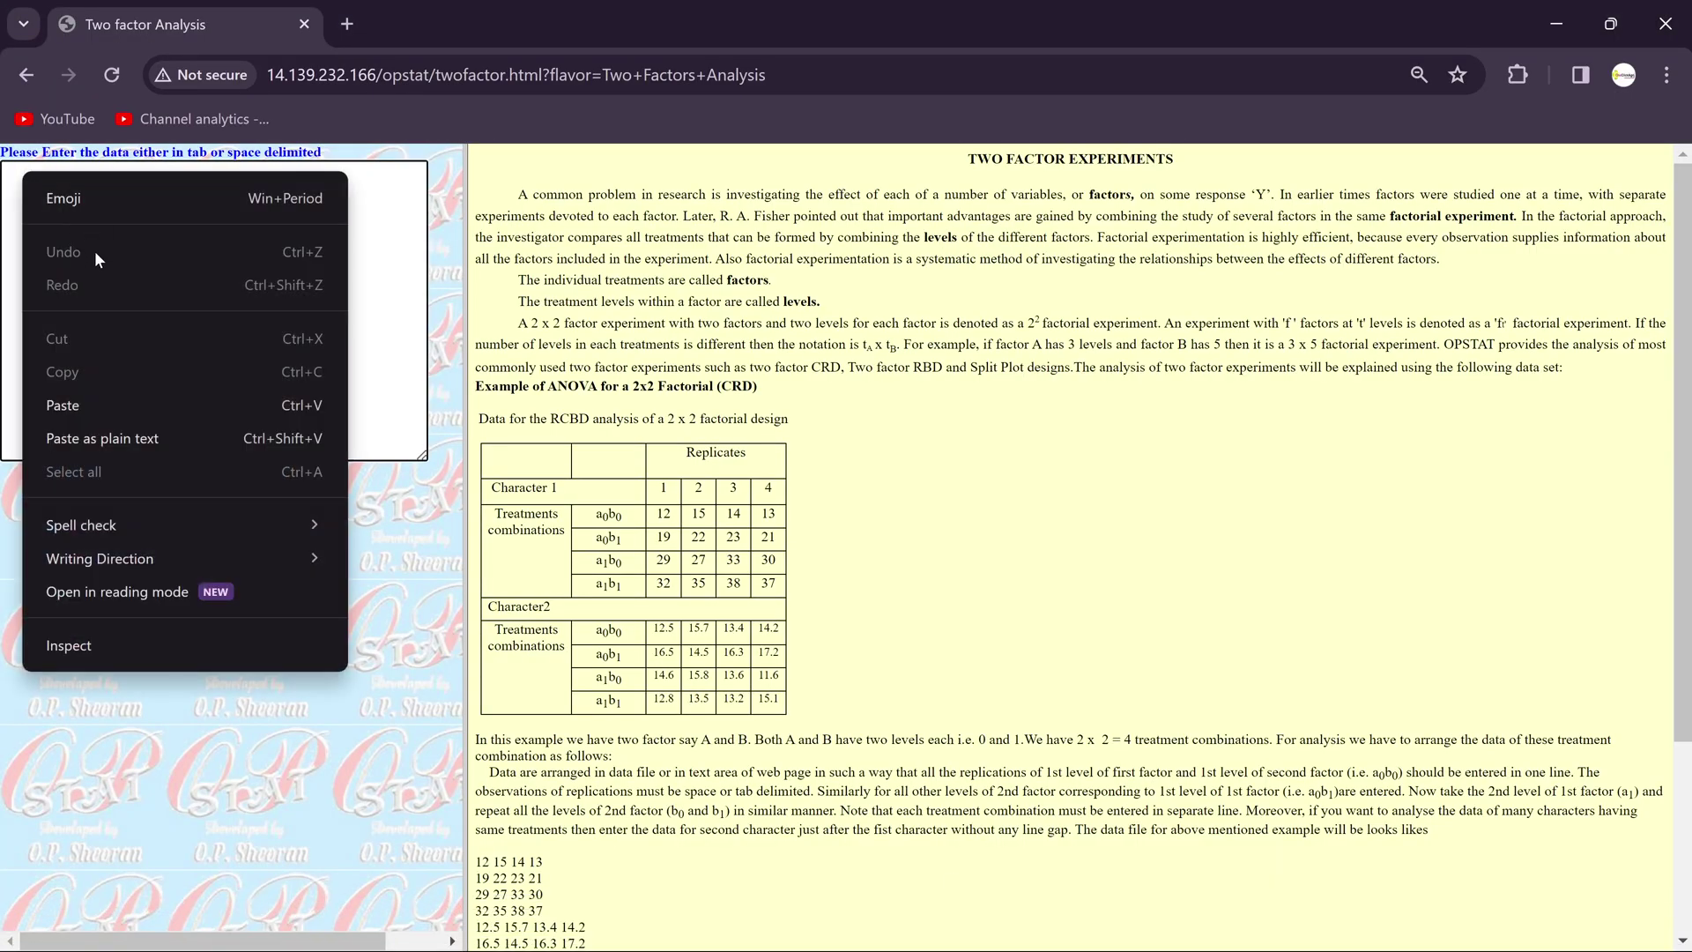
pyautogui.click(93, 395)
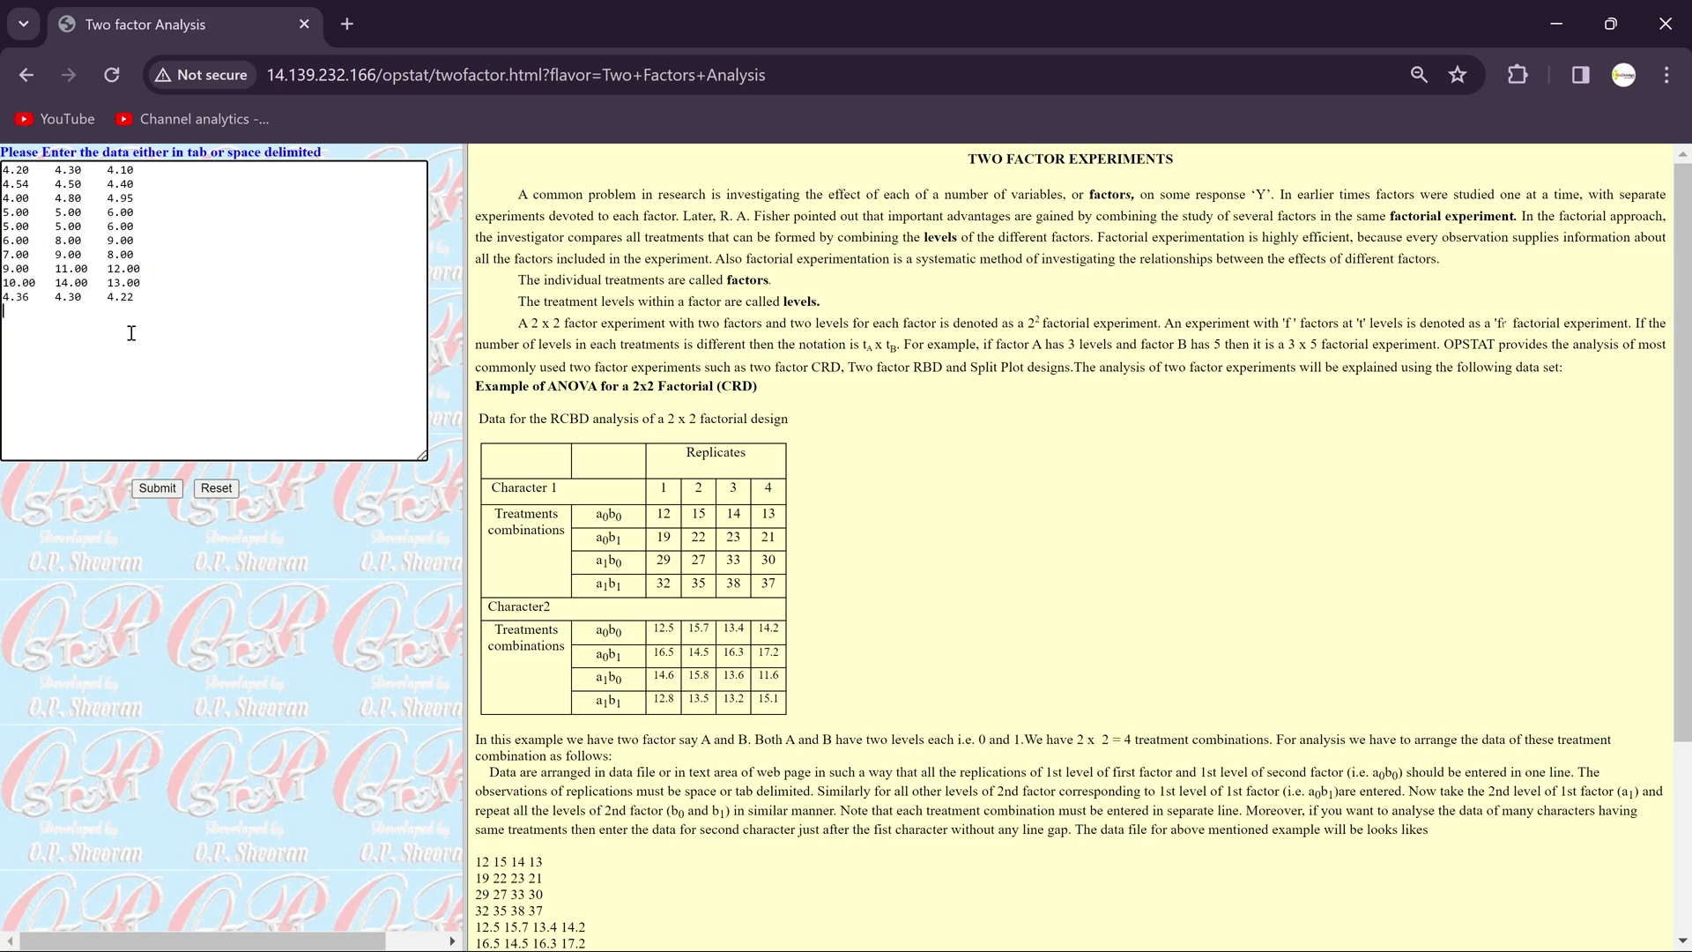
pyautogui.click(158, 488)
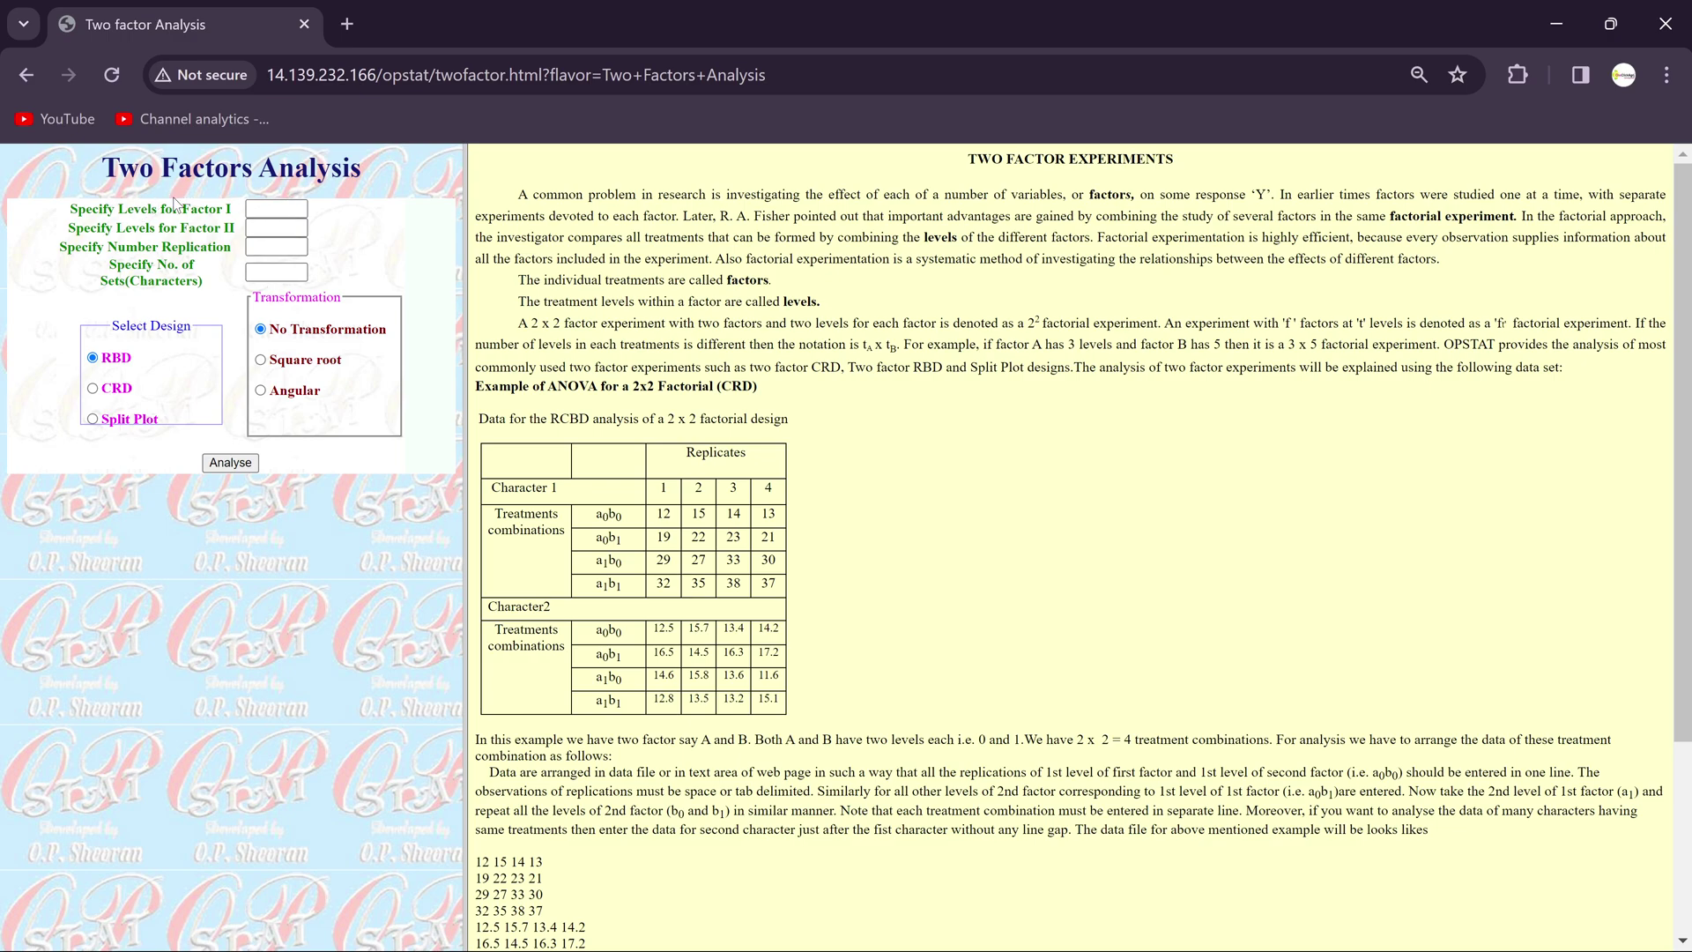
# Step: Enter 2 levels for factor I, 5 for factor II and 3 replications
pyautogui.click(264, 208)
pyautogui.click(302, 229)
pyautogui.write('5')
pyautogui.click(282, 250)
# Step: Enter 1 as the number of characters, keeping RBD and No Transformation
pyautogui.click(263, 270)
# Step: Analyse the data and review the ANOVA, two-way mean and SEm/SEd/CD tables against the settings form
pyautogui.click(228, 463)
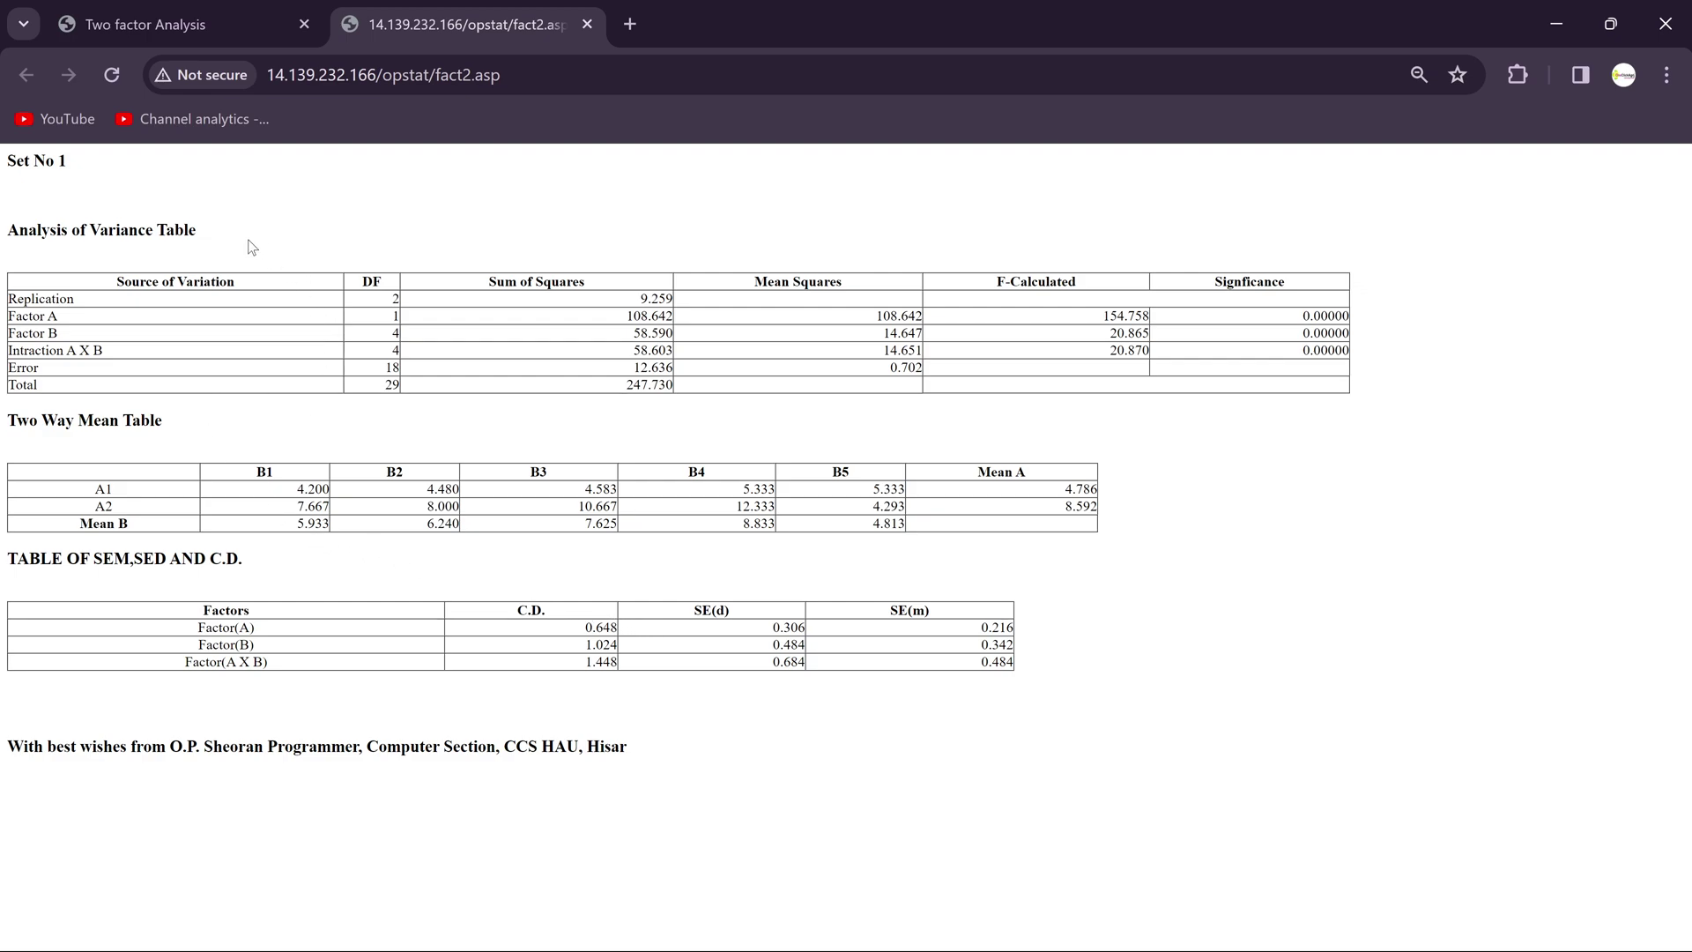
pyautogui.click(173, 18)
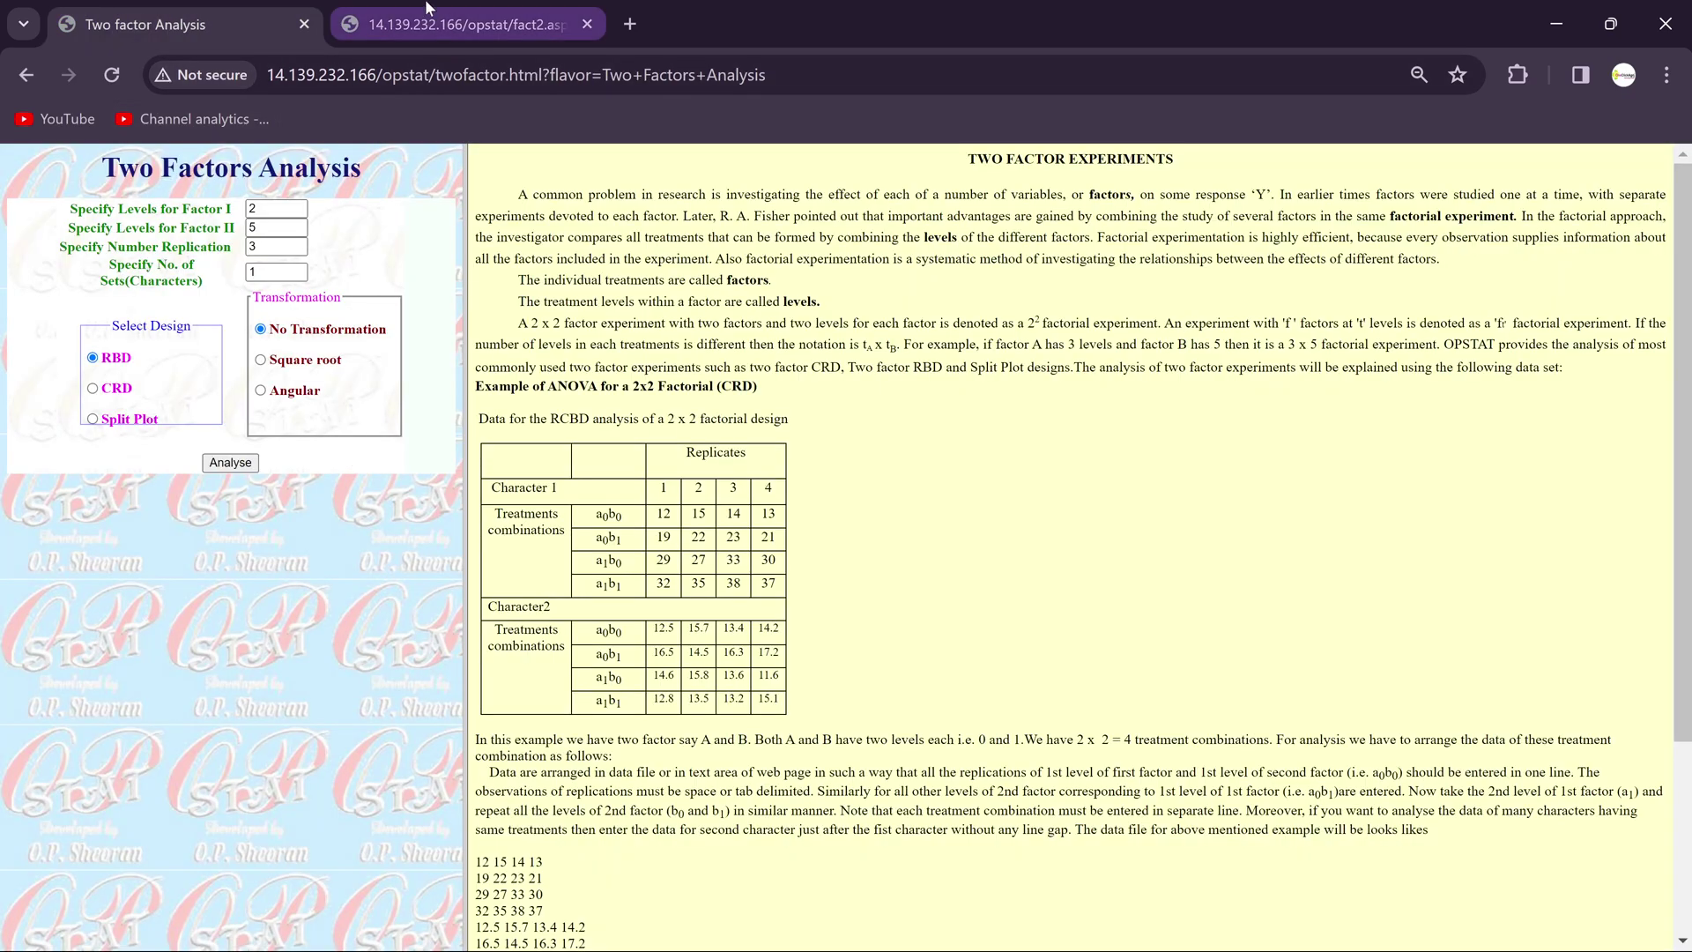
pyautogui.click(463, 24)
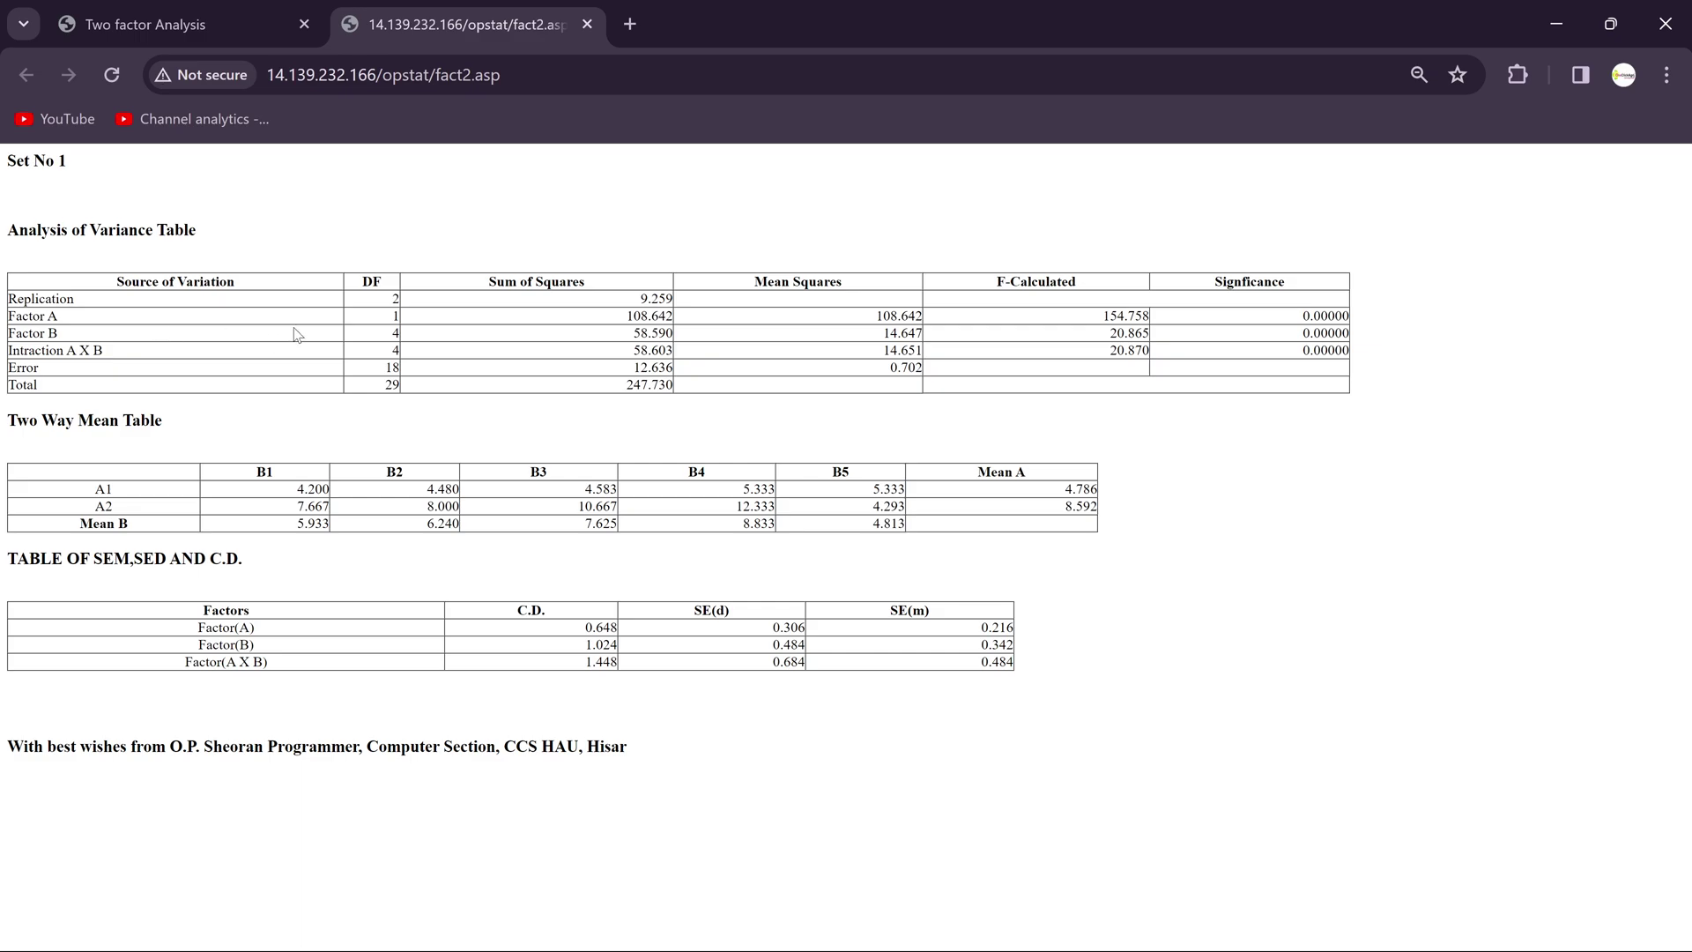
# Step: Return to the Two factor Analysis input tab before switching to the workbook
pyautogui.click(145, 24)
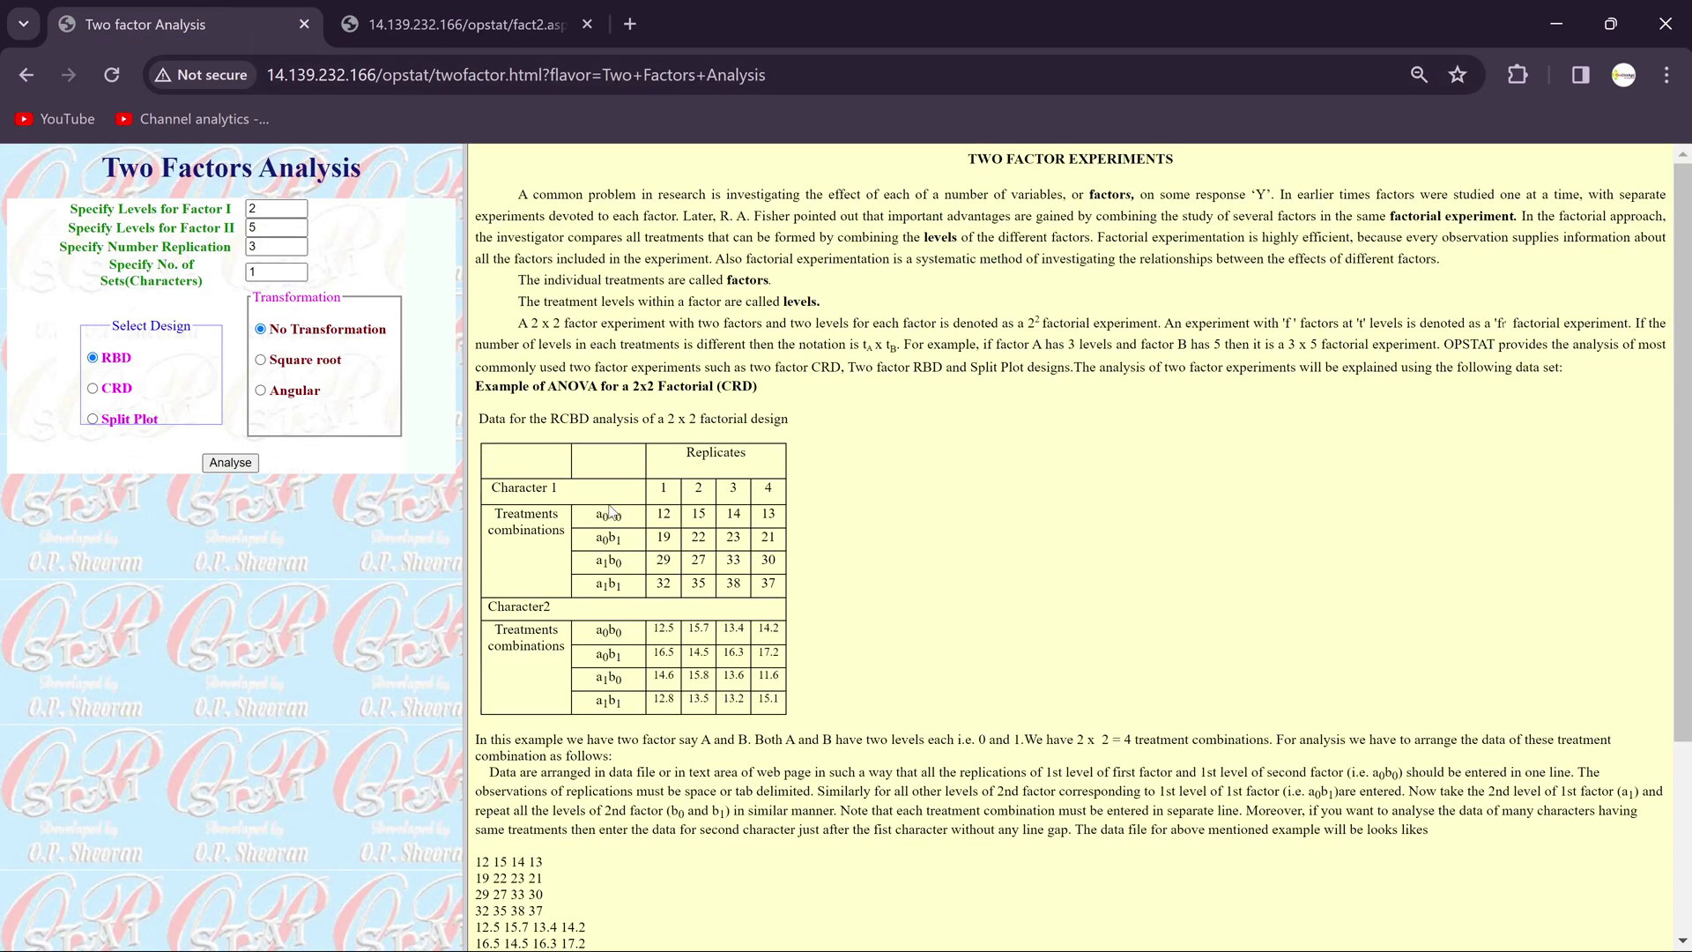
pyautogui.scroll(-5, 810, 615)
pyautogui.scroll(5, 809, 615)
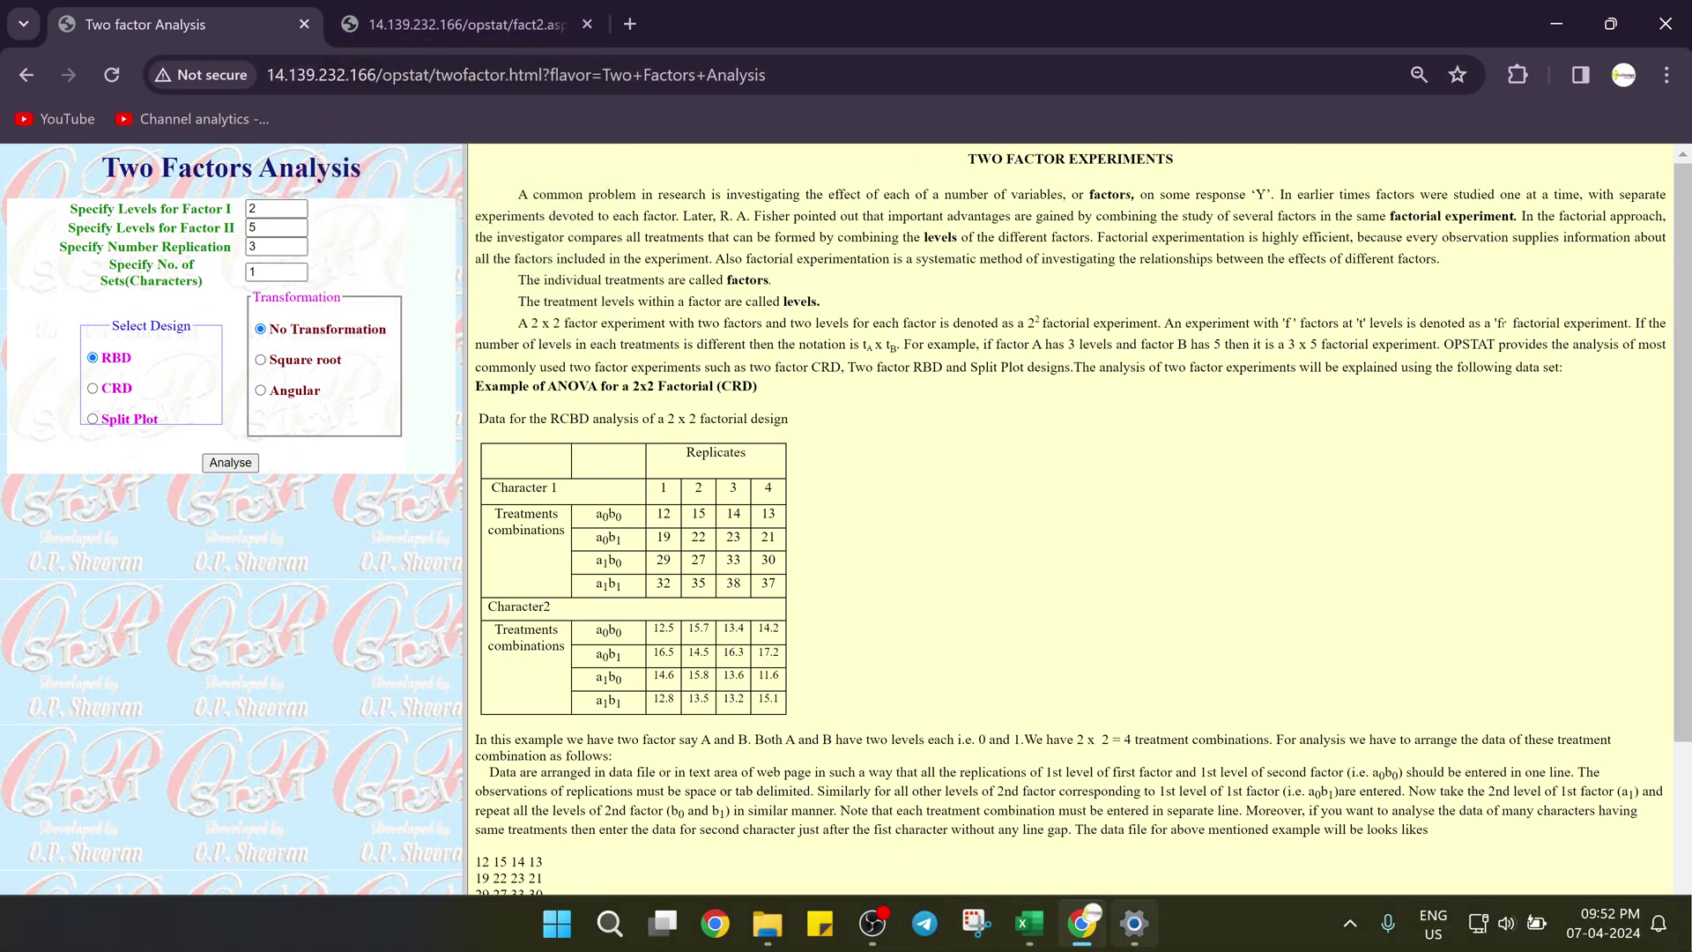
pyautogui.click(1028, 935)
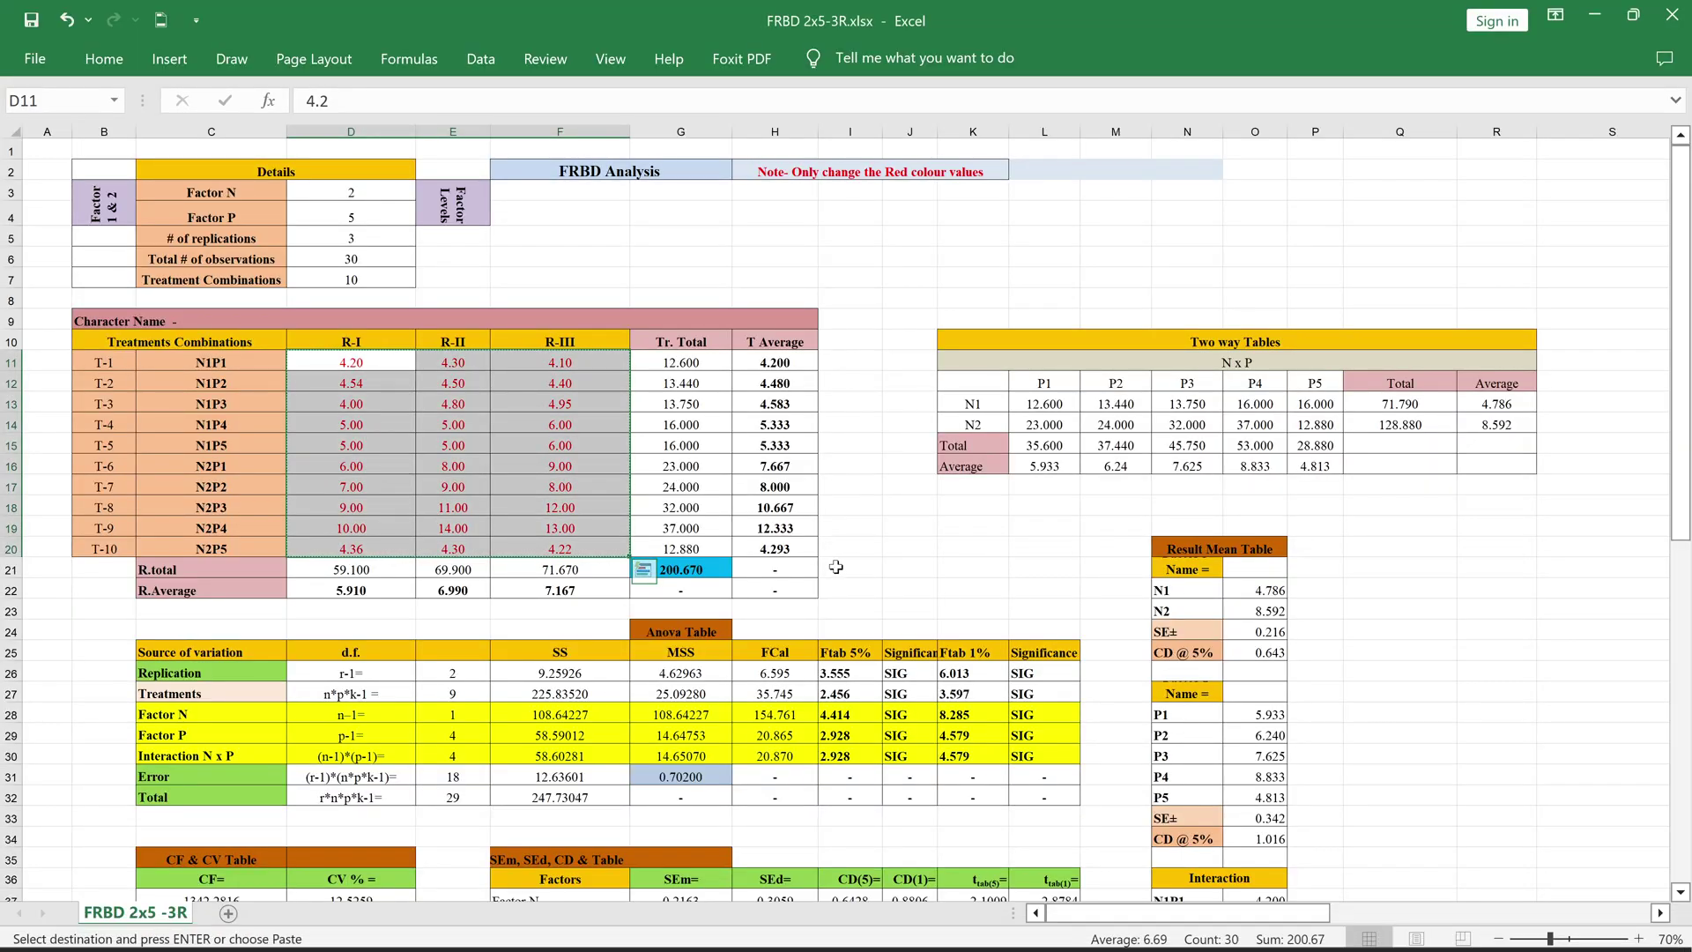
pyautogui.click(910, 507)
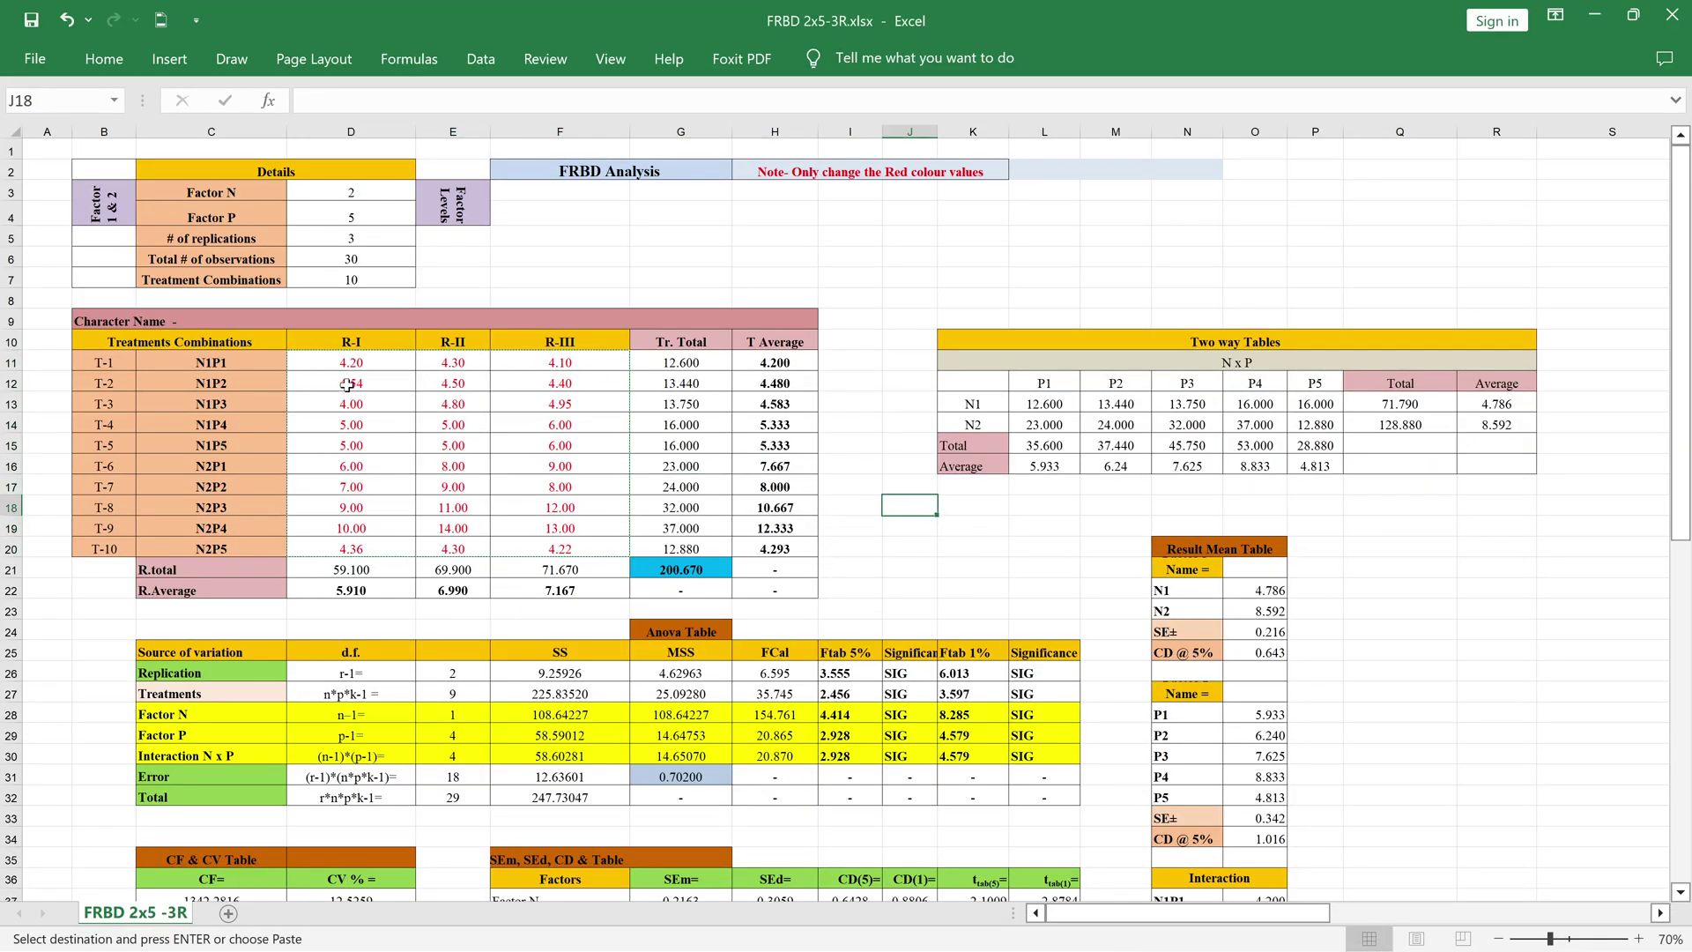
pyautogui.scroll(-1, 1111, 504)
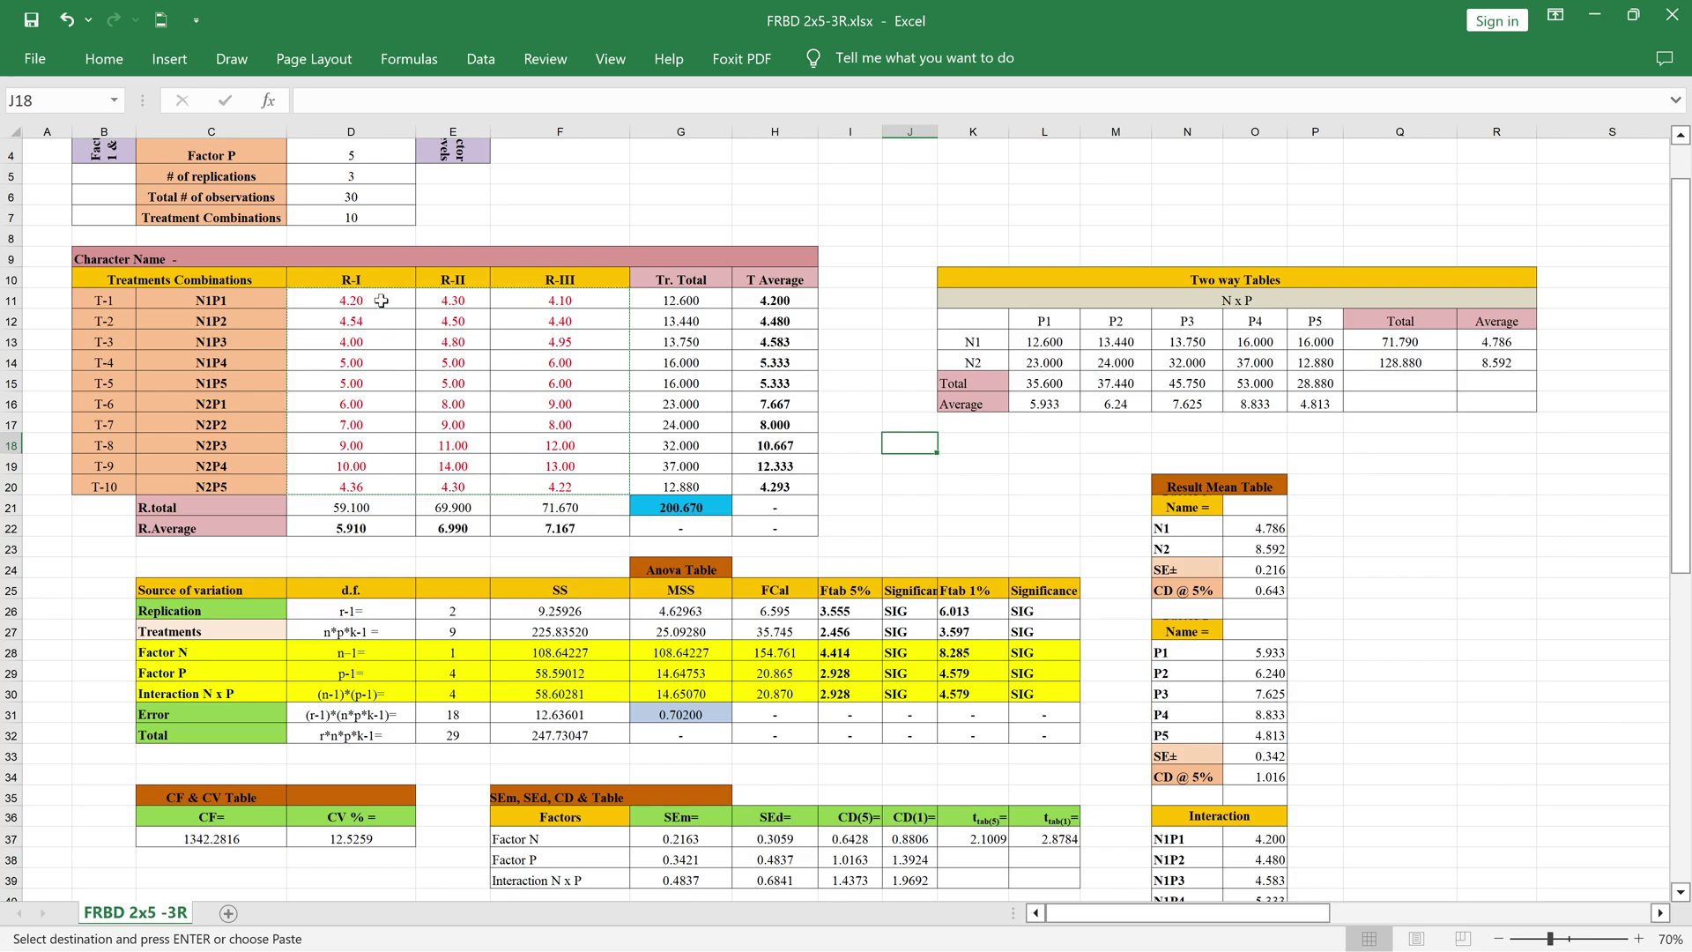
# Step: Change the N1P5 R-II value in cell E15 from 5 to 10 so the tables recalculate
pyautogui.click(381, 301)
pyautogui.click(483, 386)
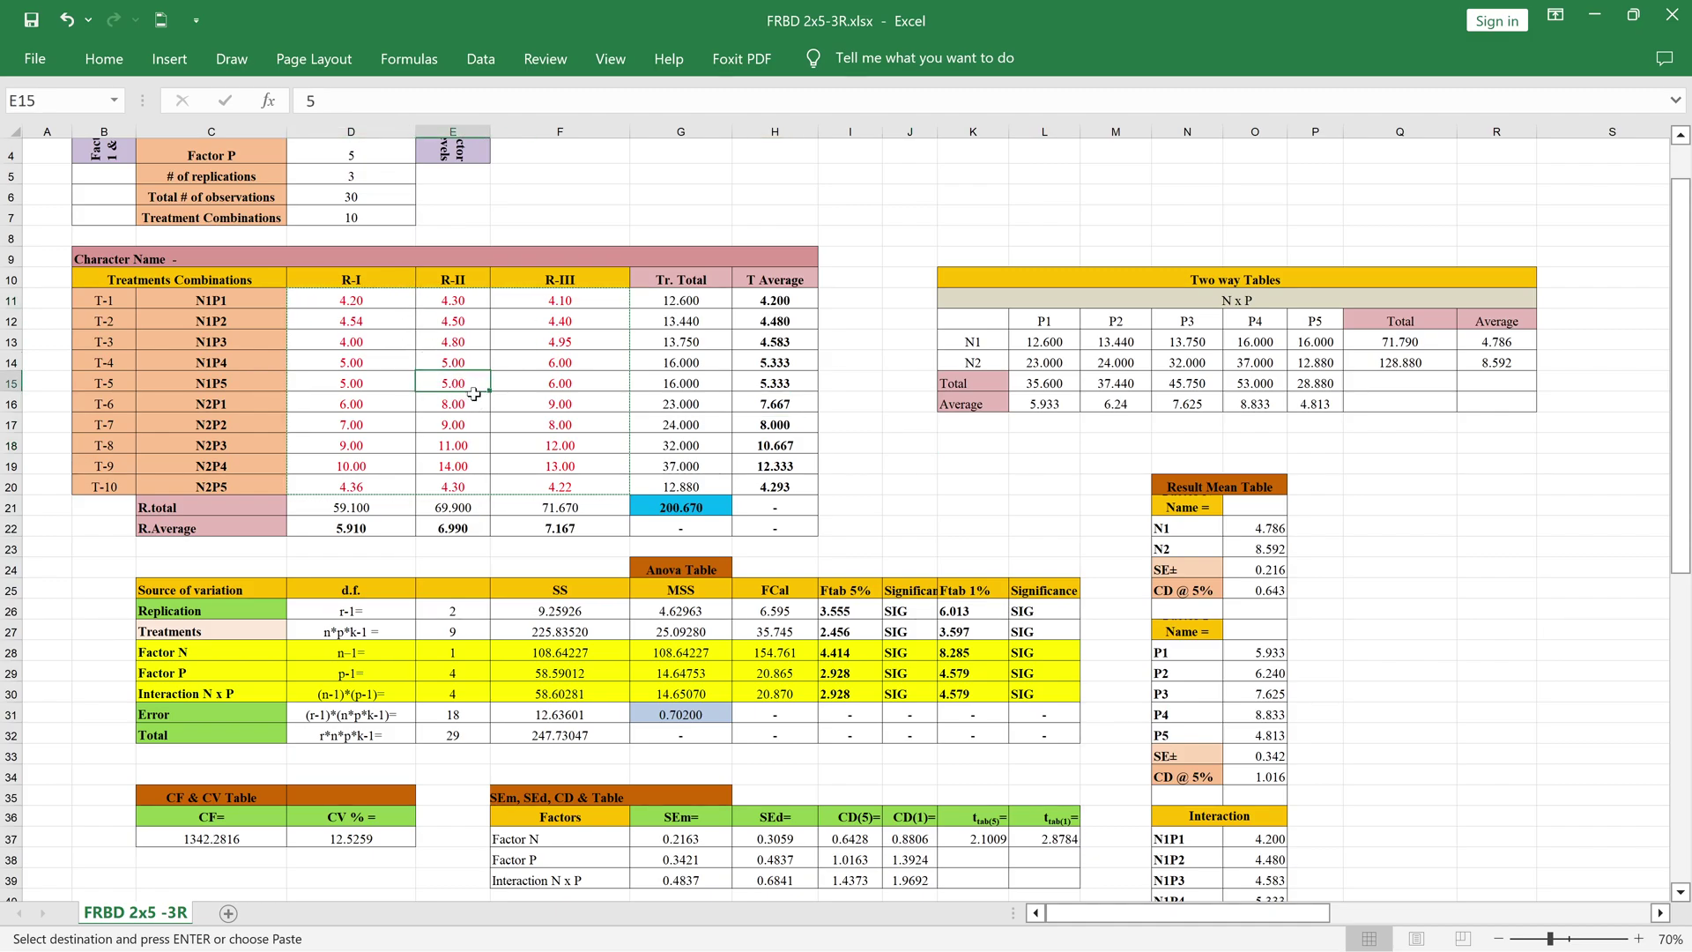
pyautogui.write('10')
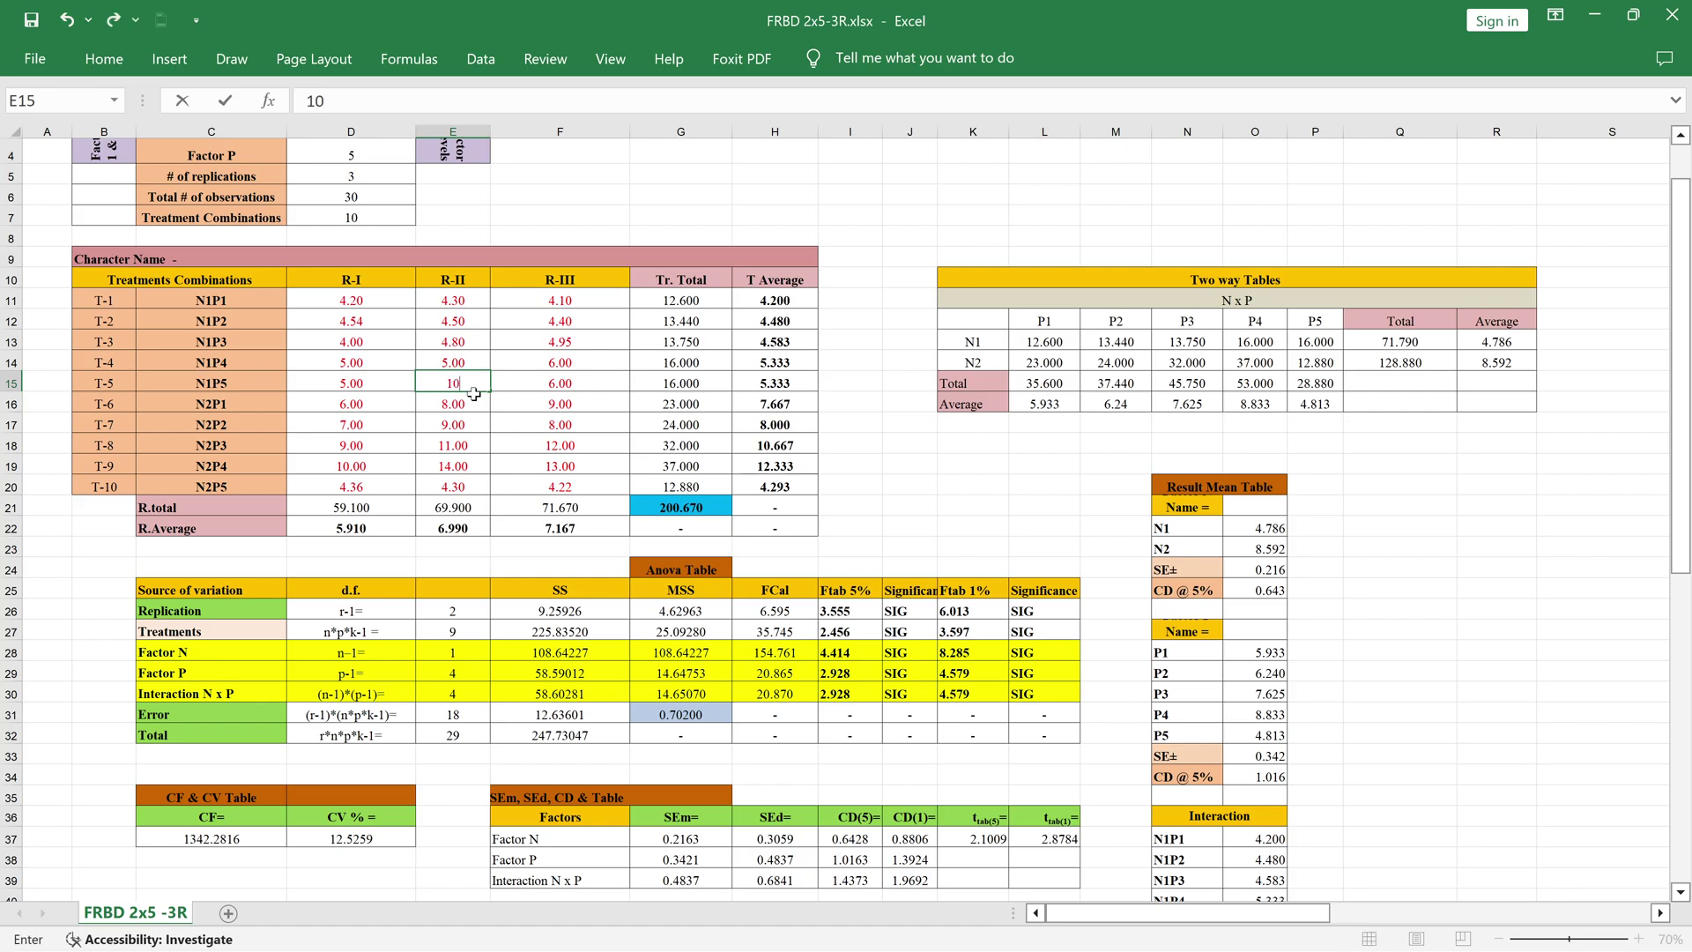
pyautogui.press('Return')
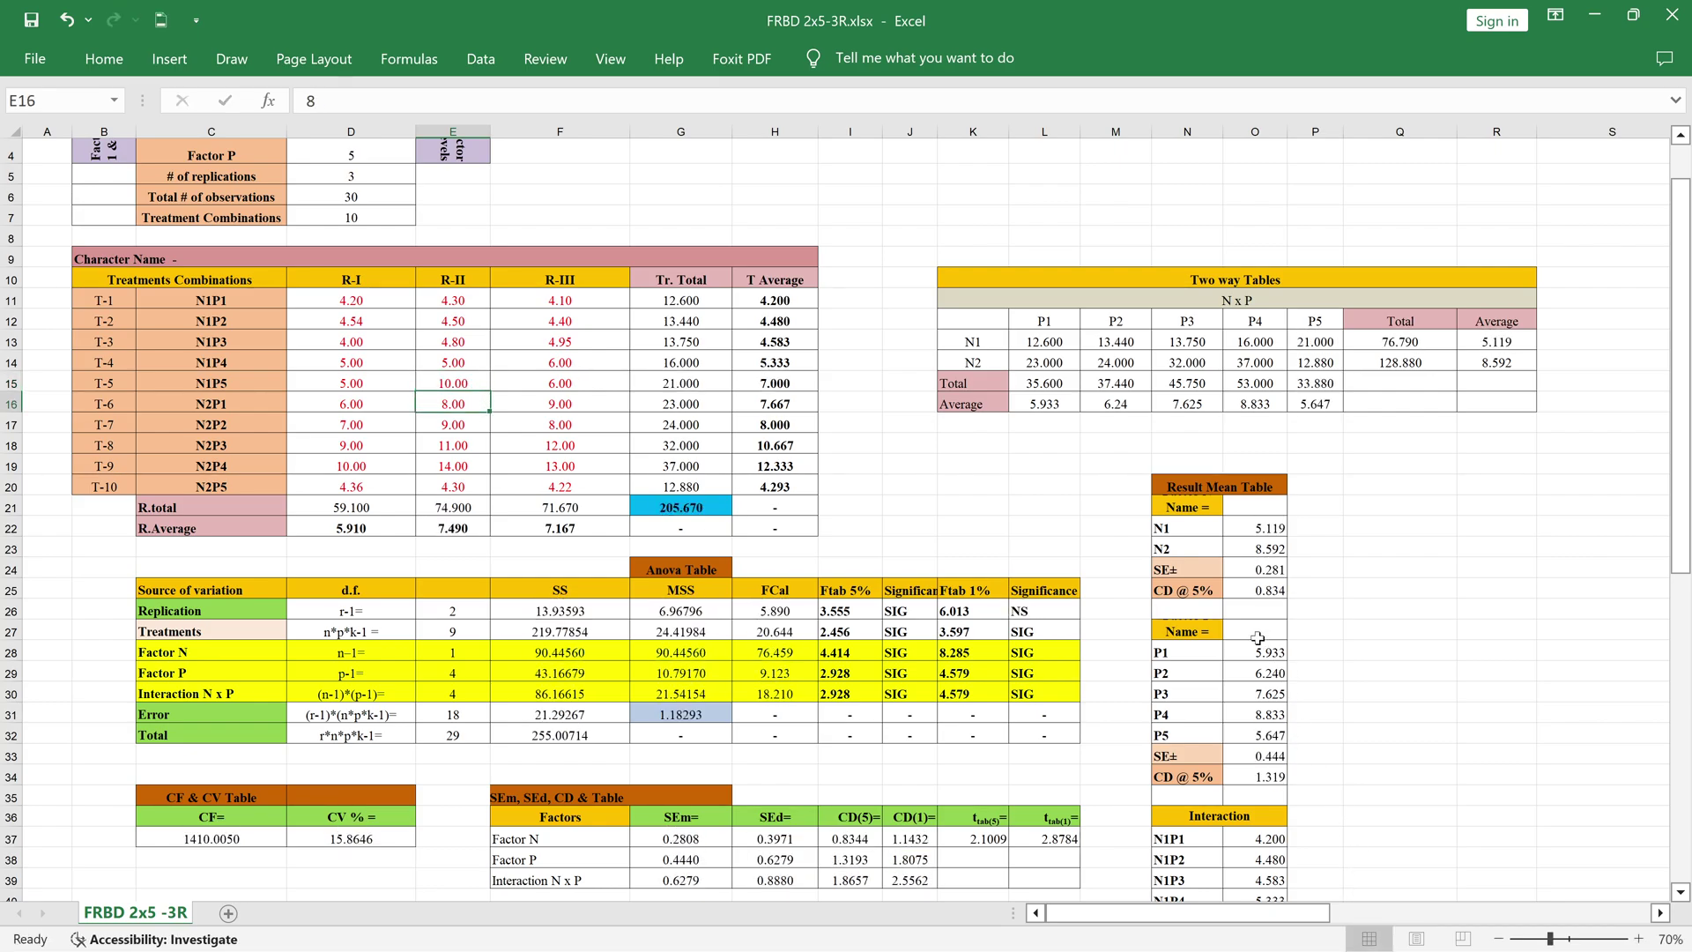
pyautogui.scroll(-1, 1269, 649)
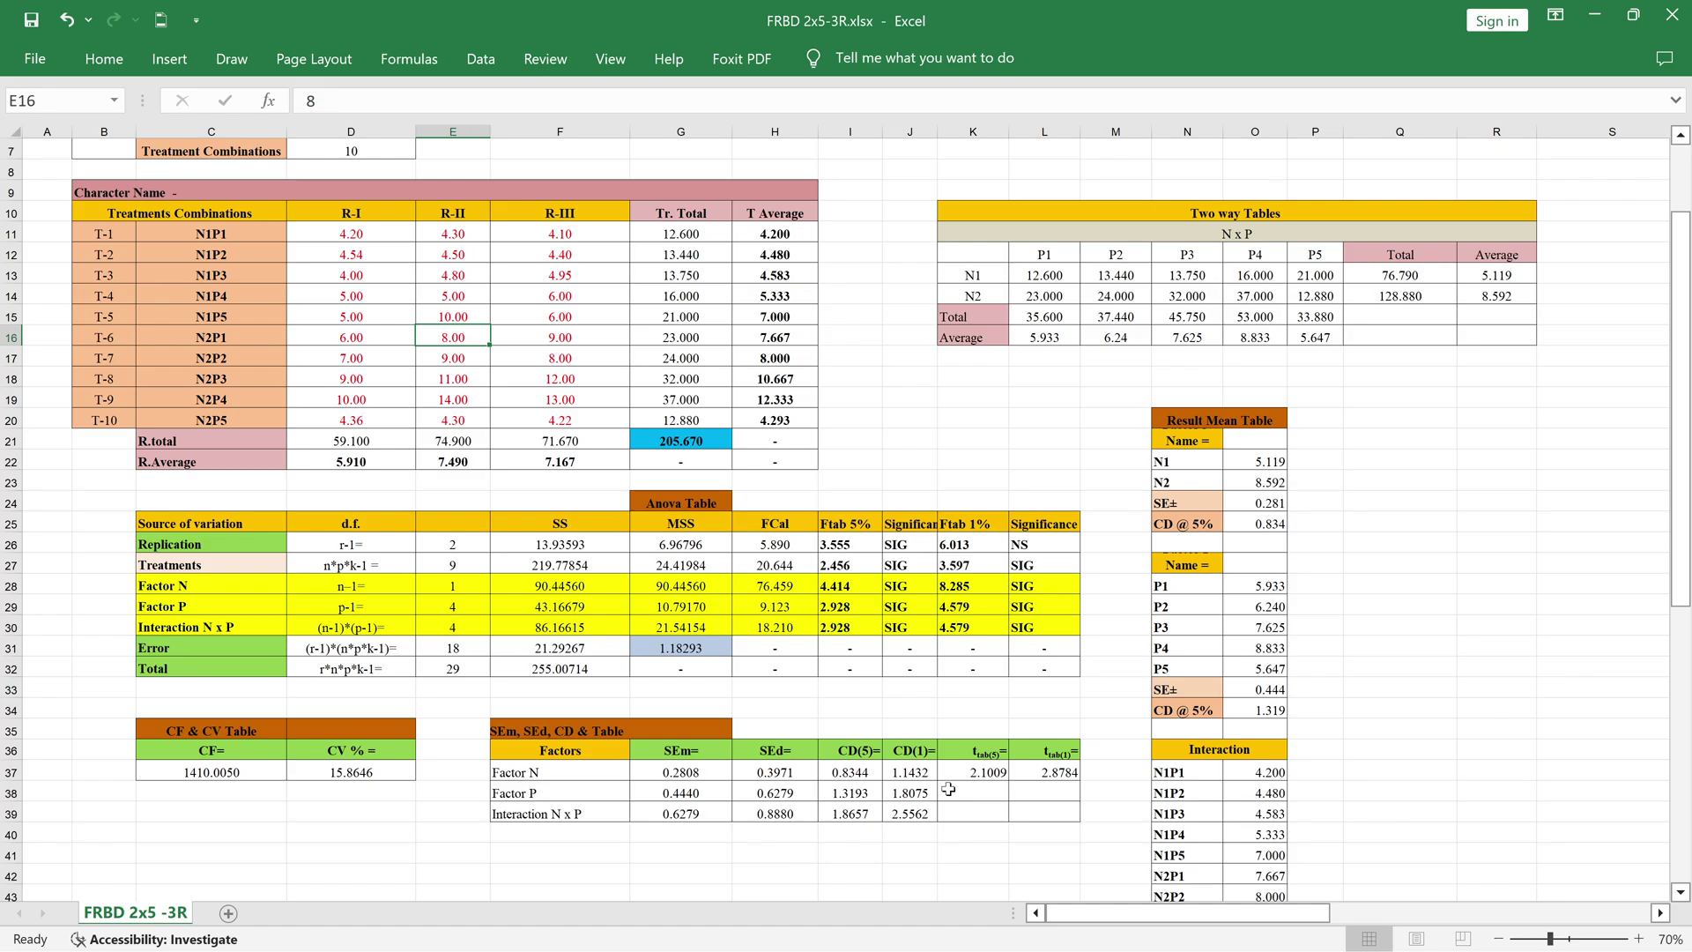
pyautogui.scroll(2, 948, 789)
pyautogui.scroll(1, 948, 662)
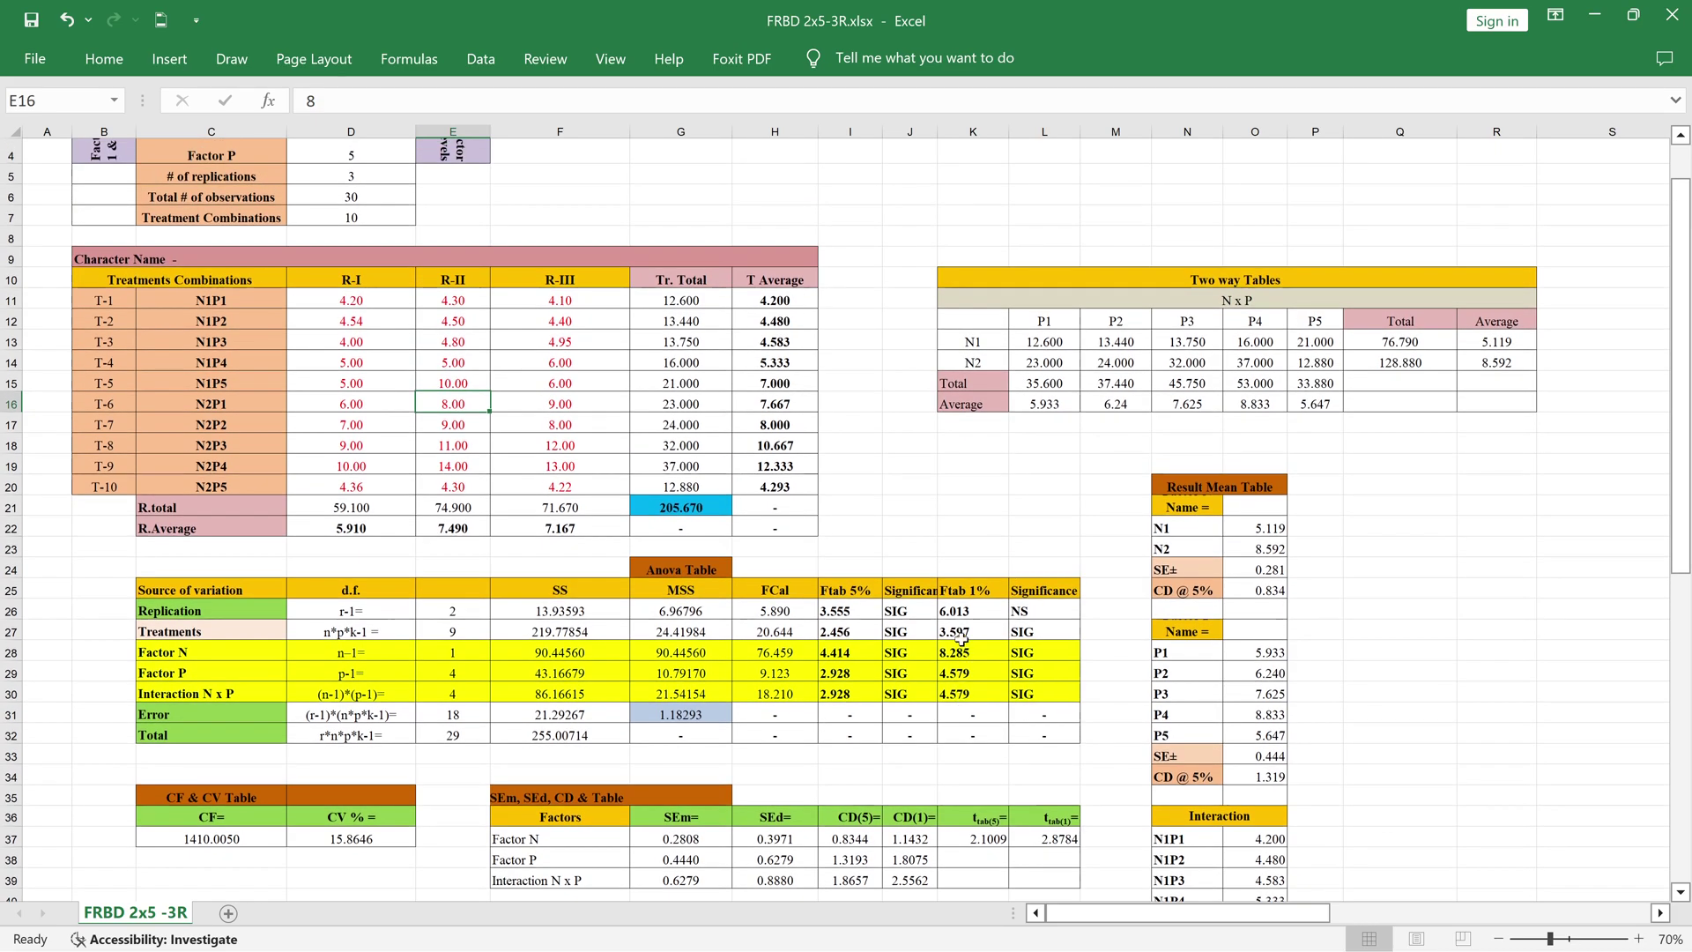
pyautogui.scroll(2, 925, 621)
pyautogui.scroll(-2, 919, 612)
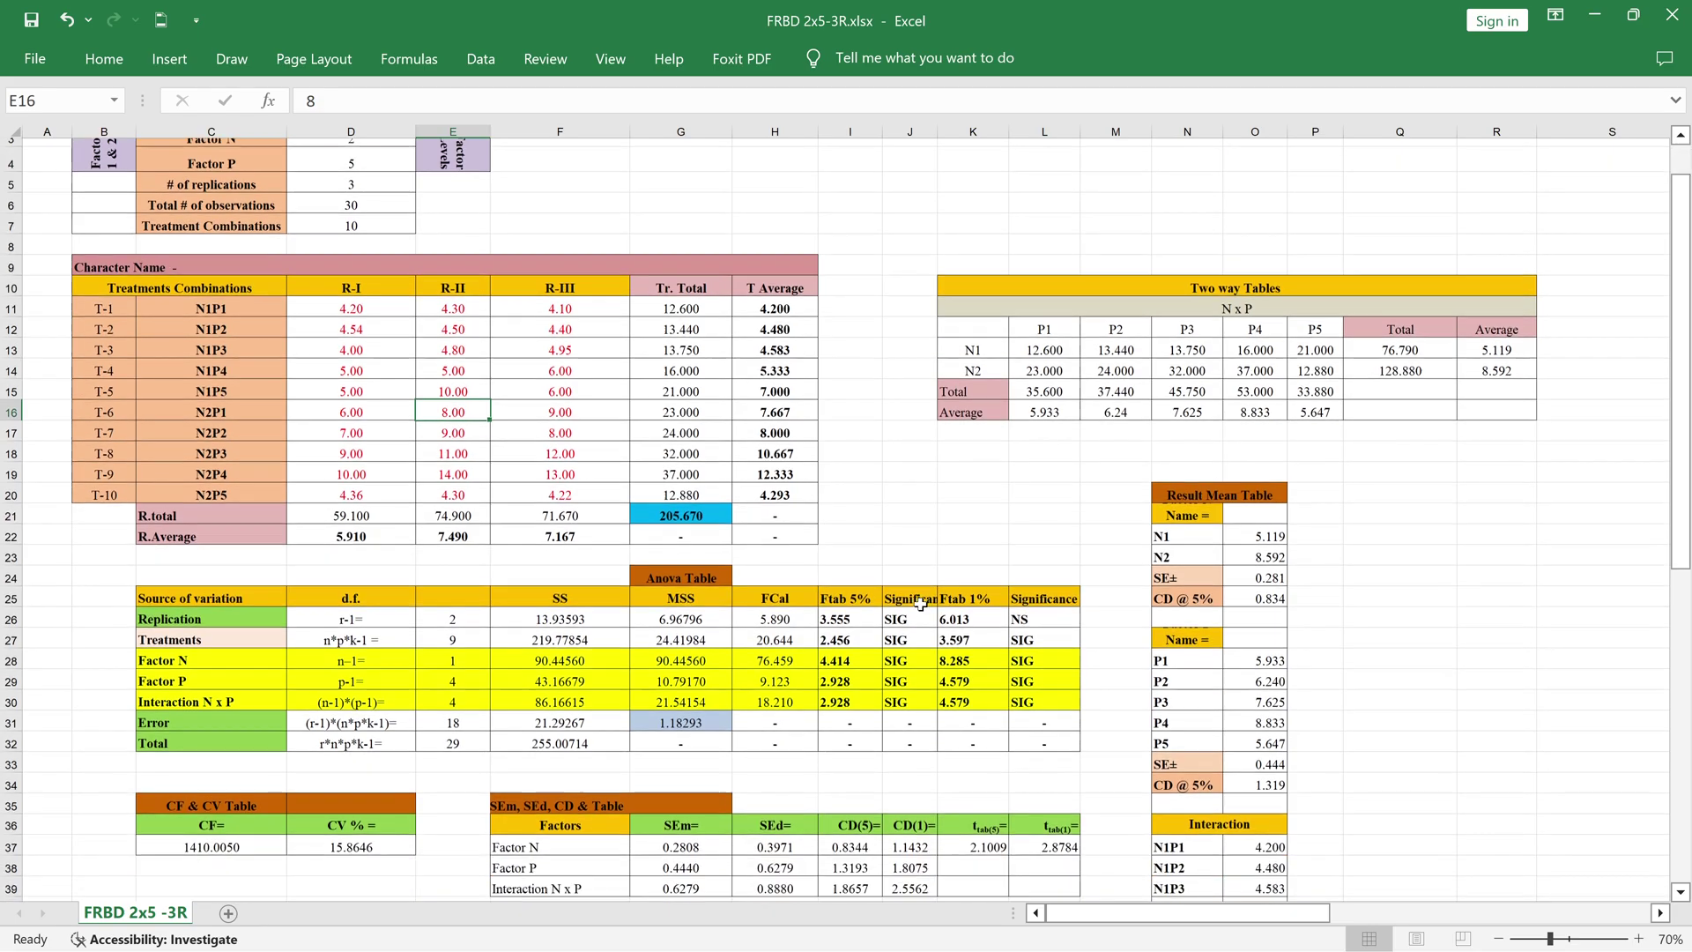
pyautogui.scroll(-2, 919, 613)
pyautogui.scroll(-1, 919, 612)
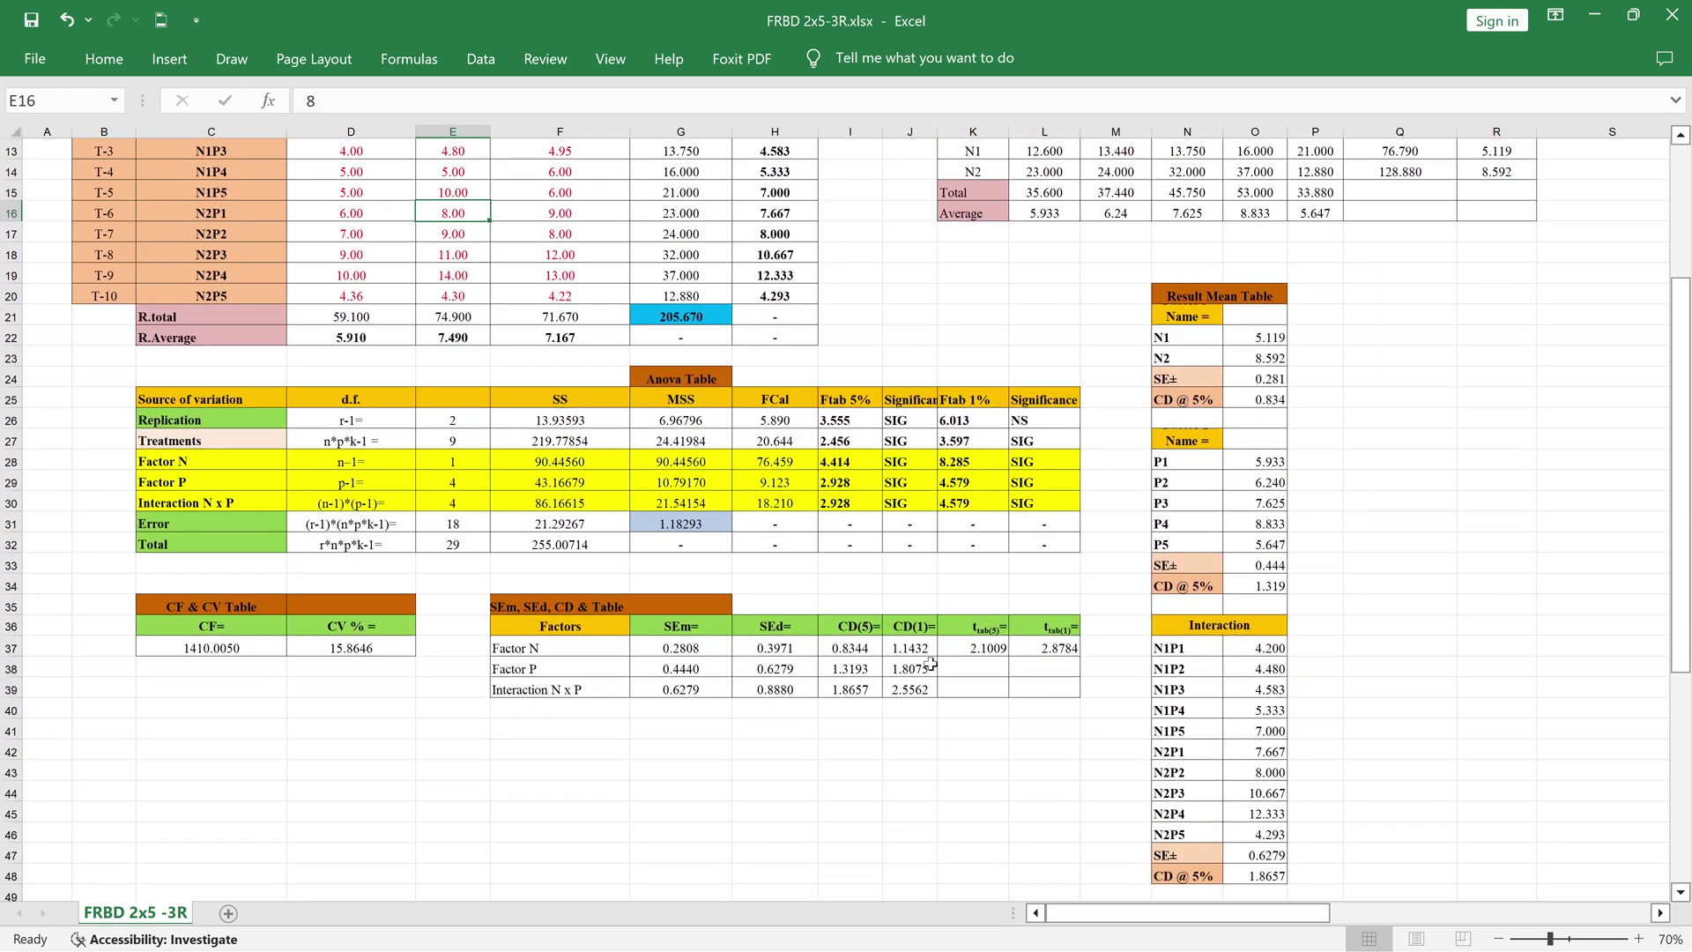
pyautogui.scroll(1, 932, 661)
pyautogui.scroll(1, 931, 662)
pyautogui.scroll(1, 833, 489)
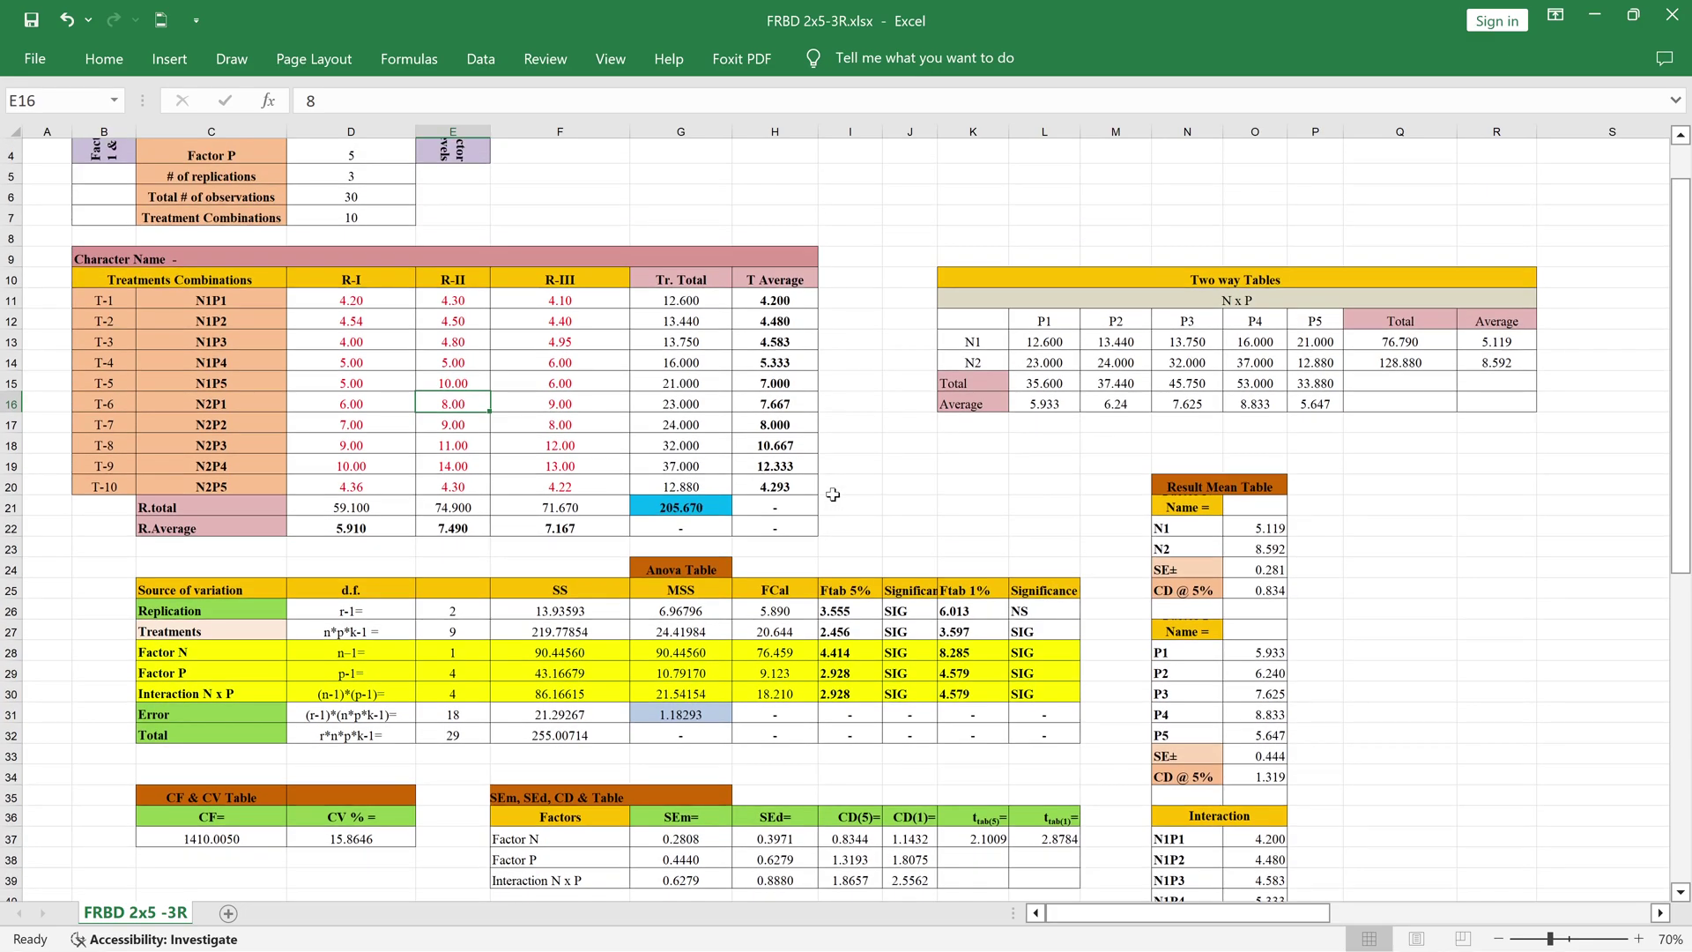
pyautogui.scroll(-1, 832, 495)
pyautogui.scroll(-2, 834, 494)
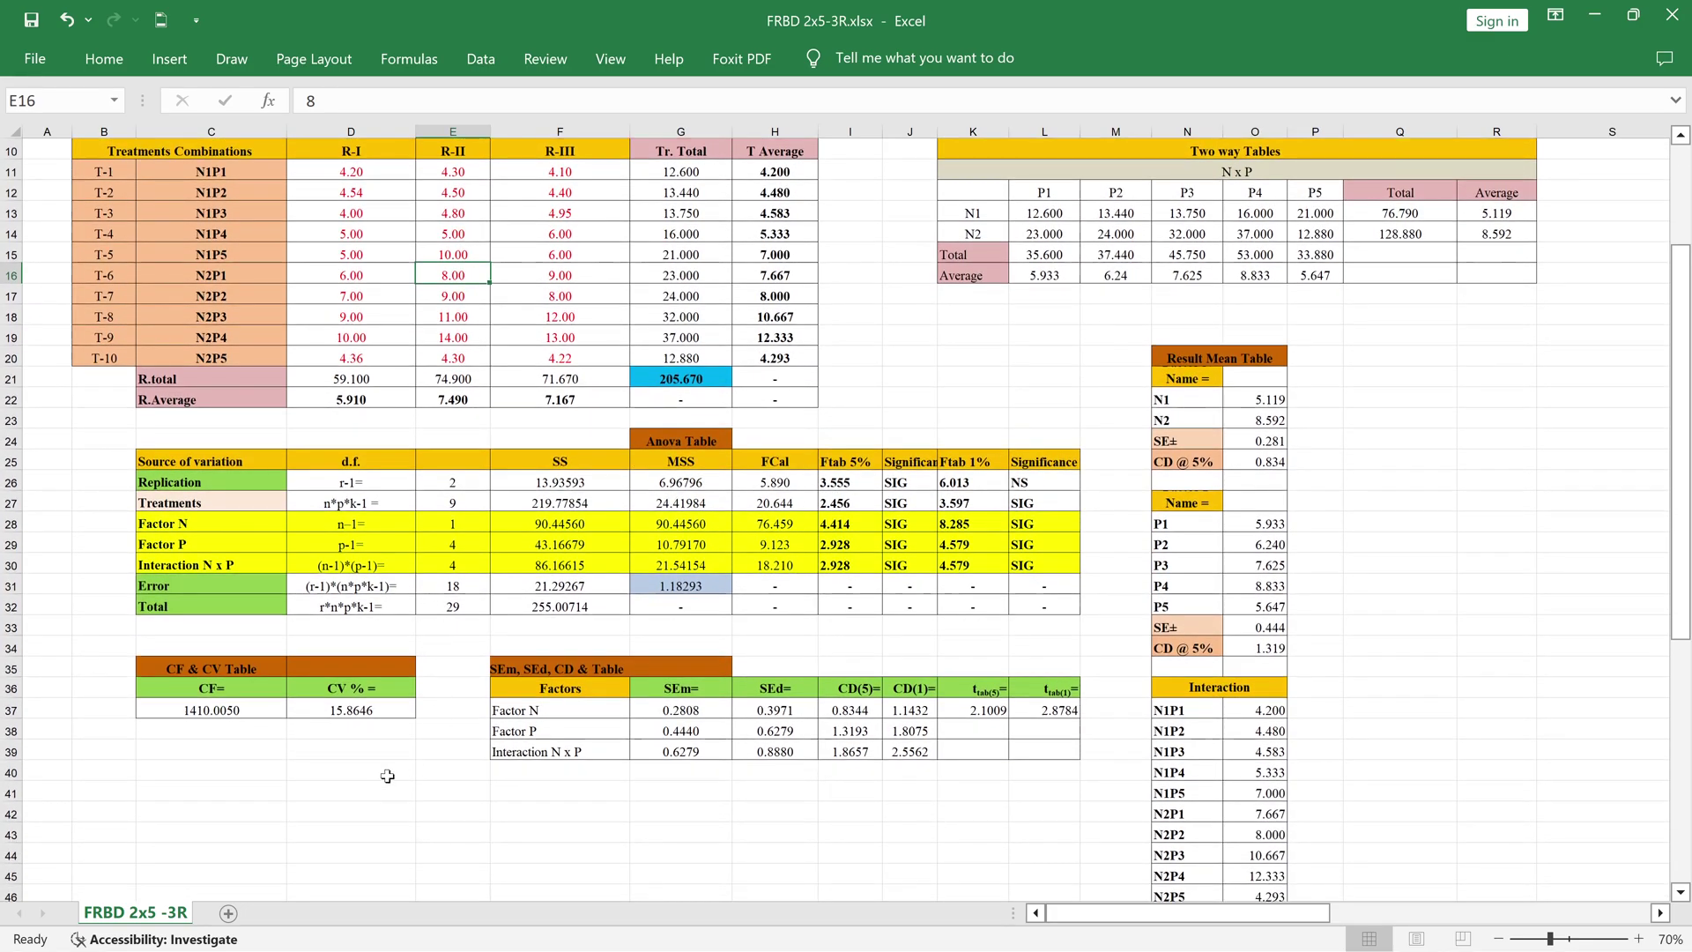
pyautogui.scroll(-1, 395, 776)
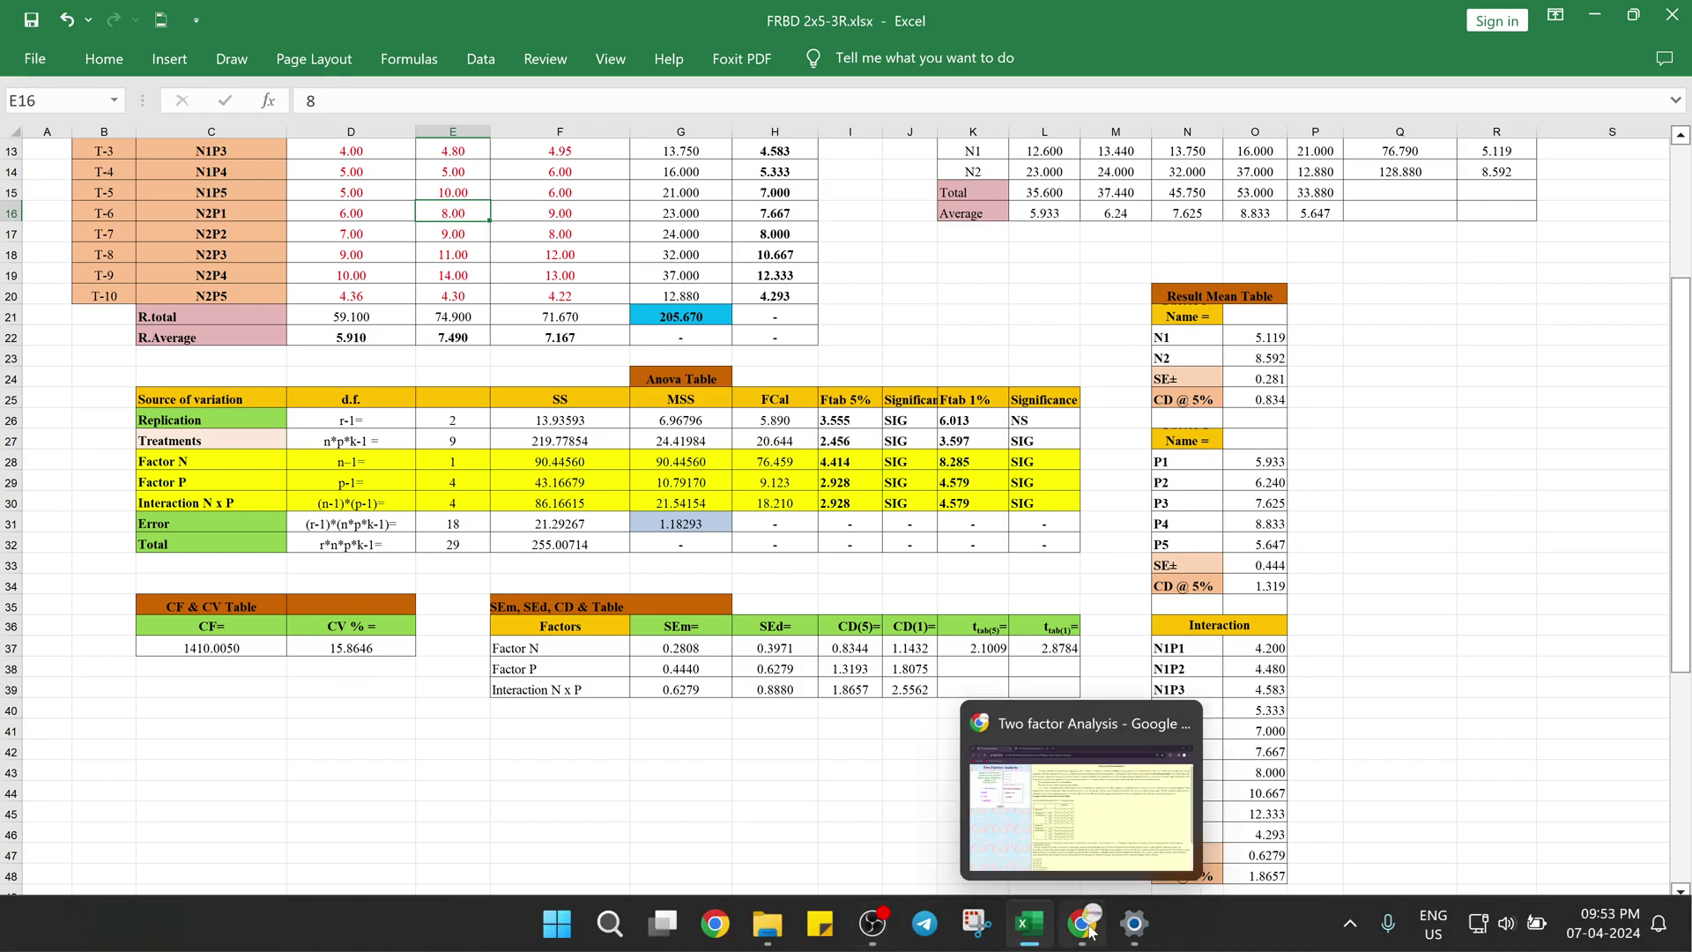
pyautogui.click(1086, 924)
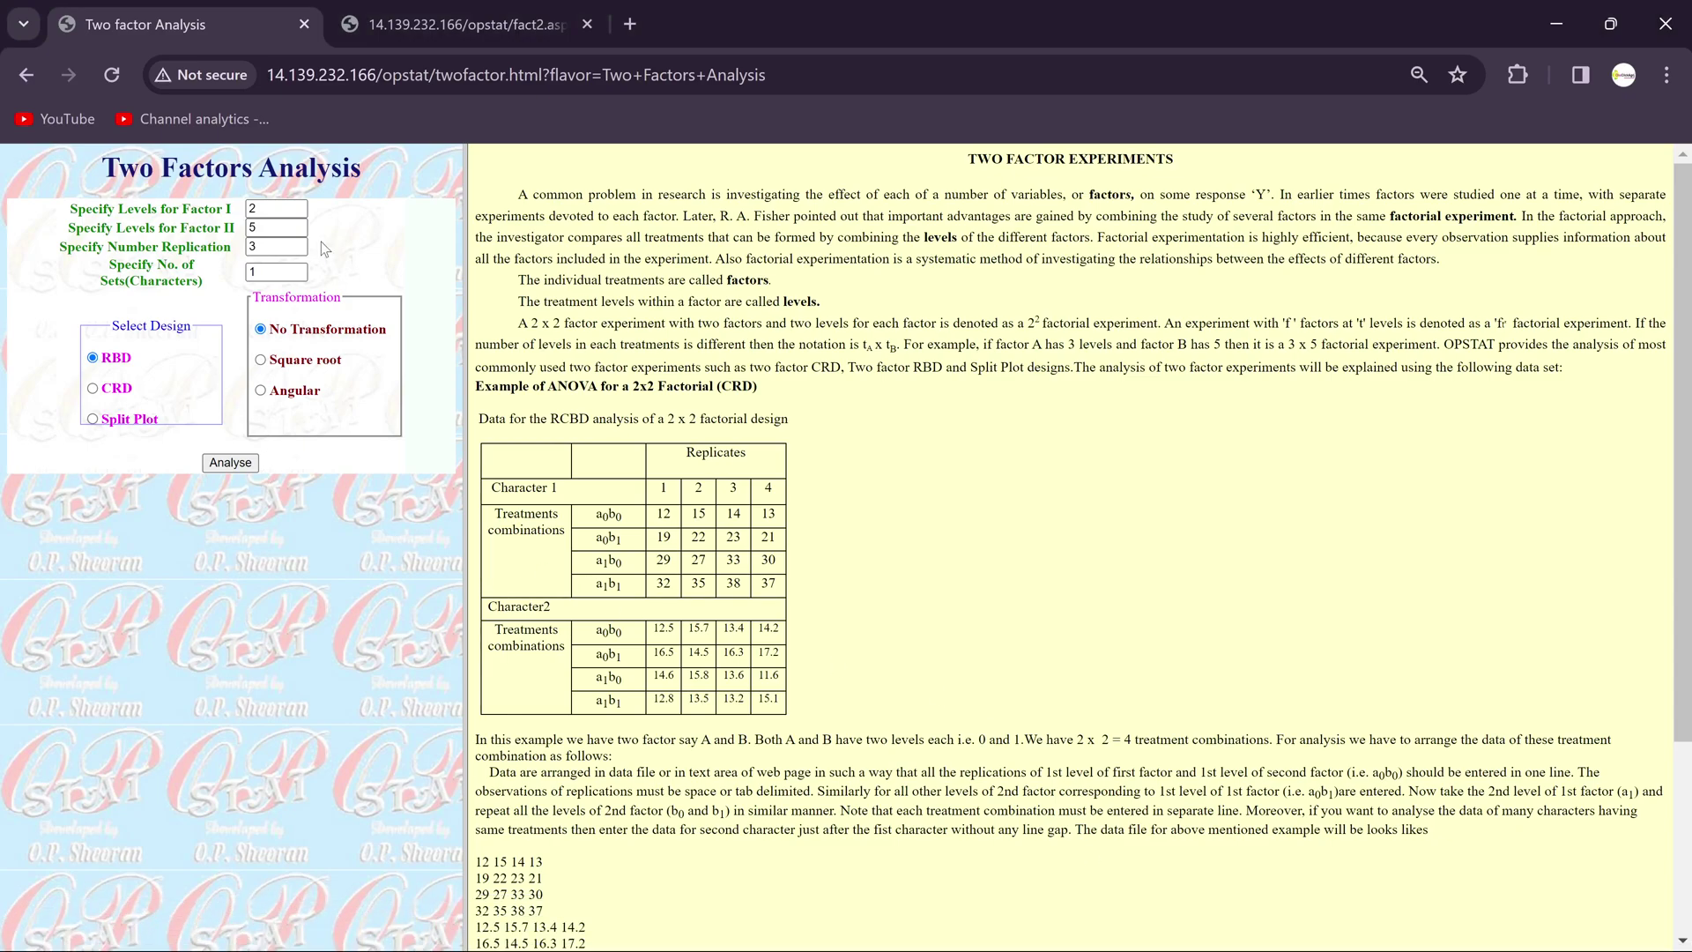
pyautogui.click(450, 24)
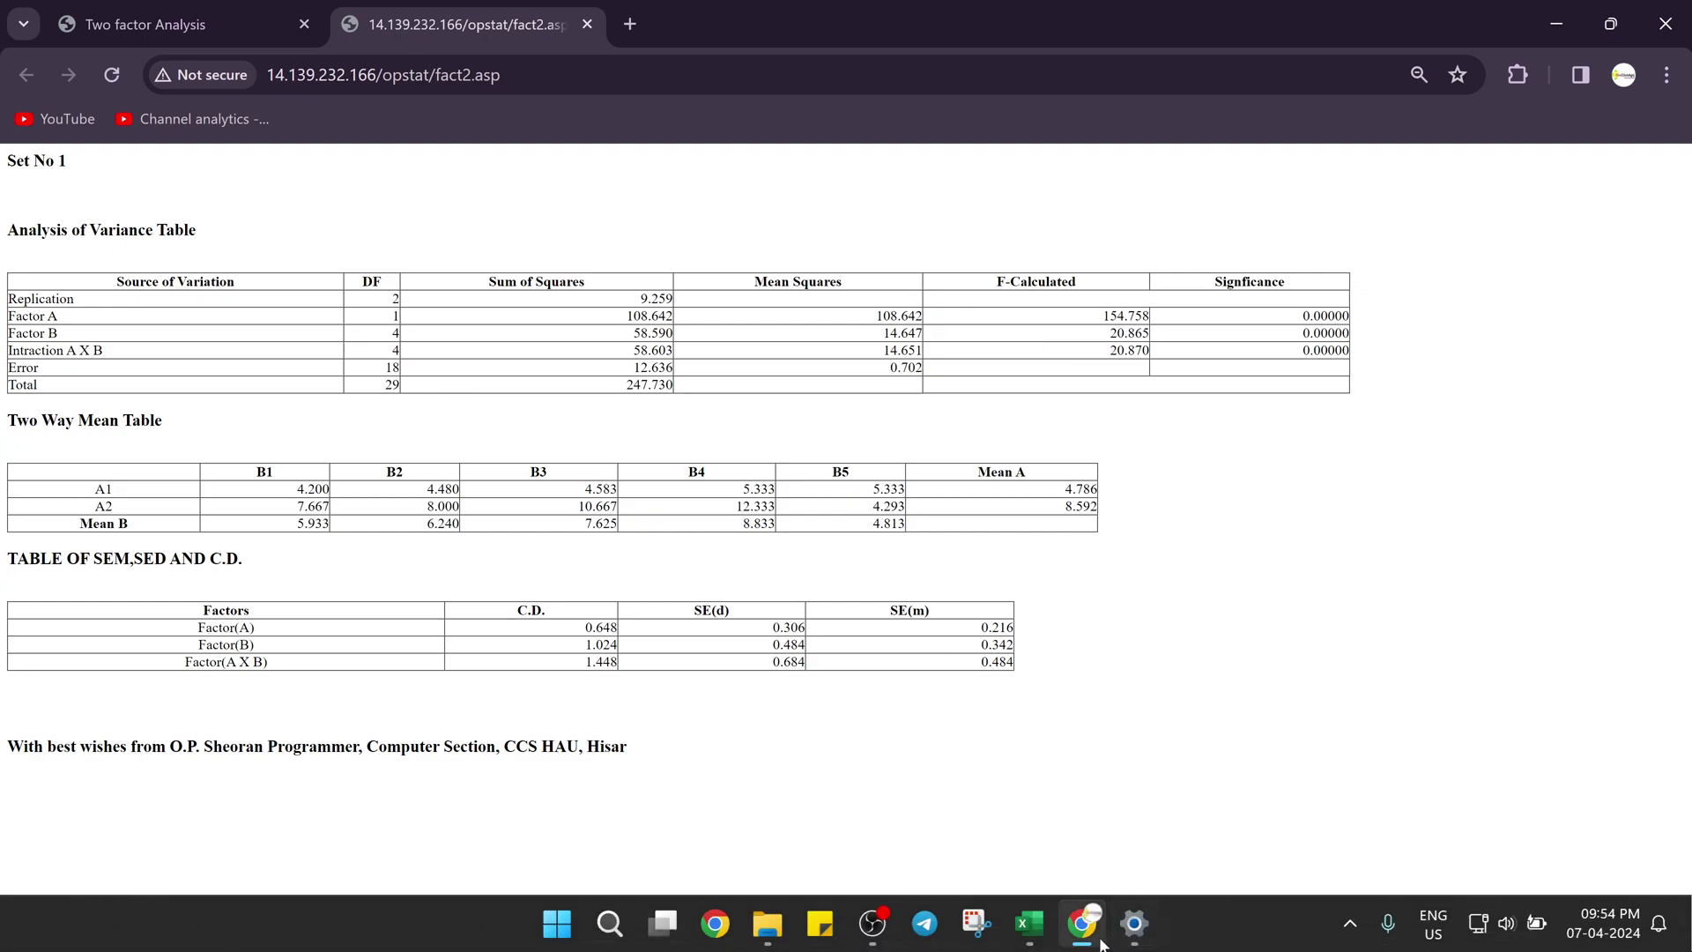
pyautogui.click(1030, 922)
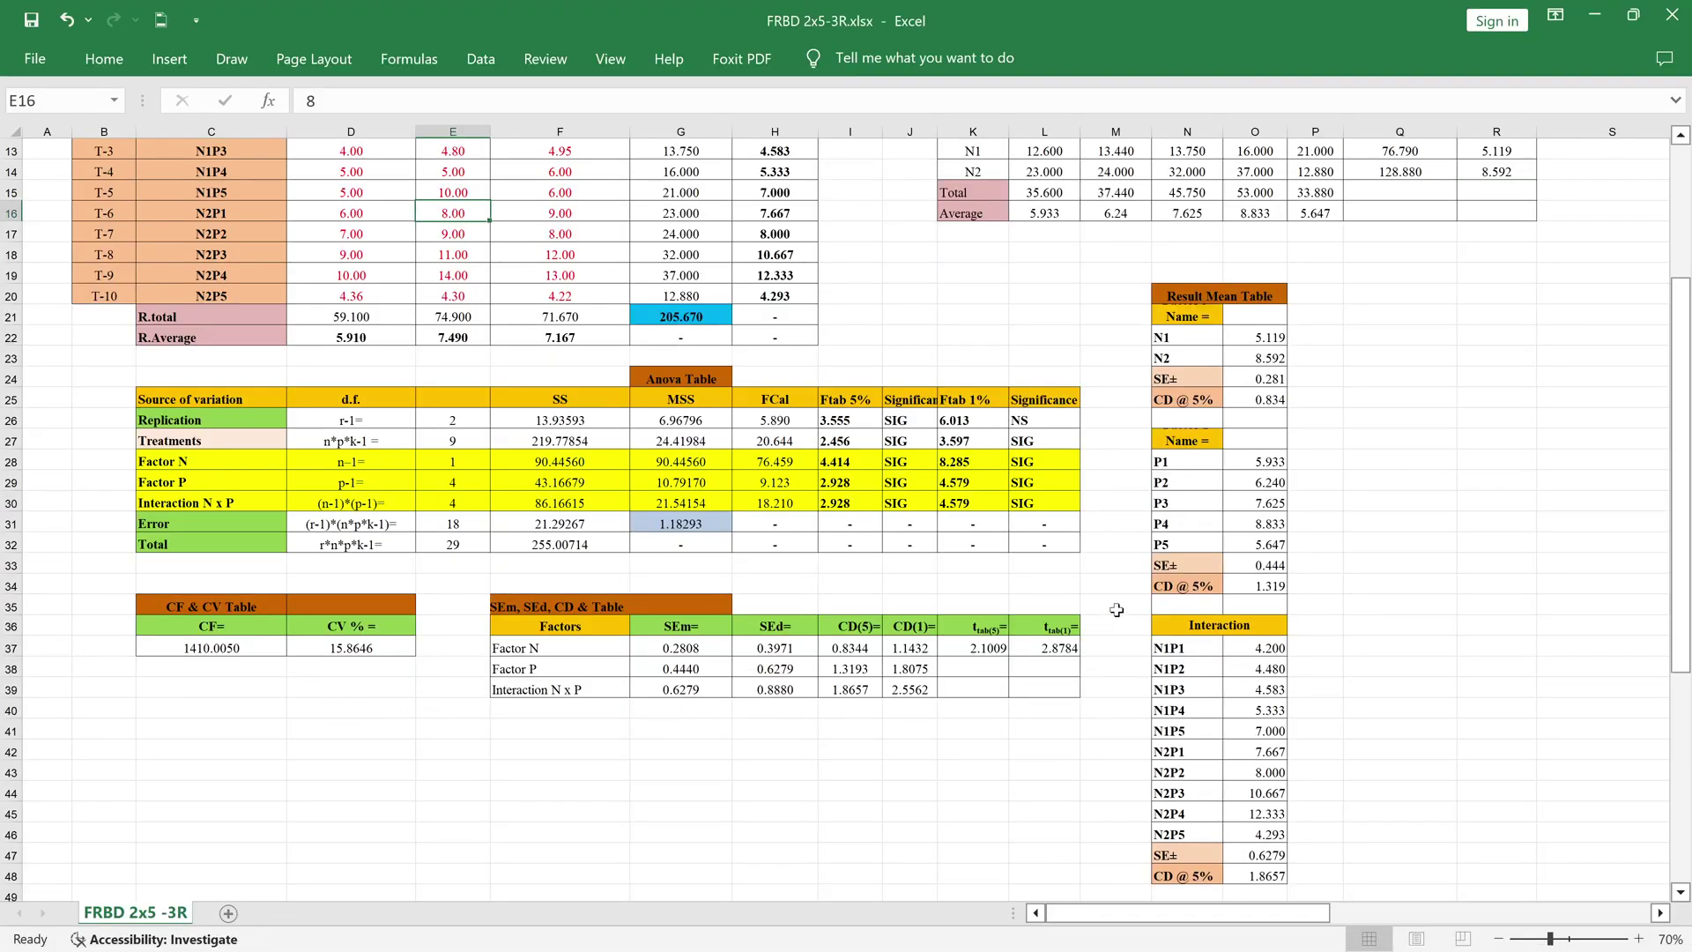
pyautogui.scroll(-3, 1098, 622)
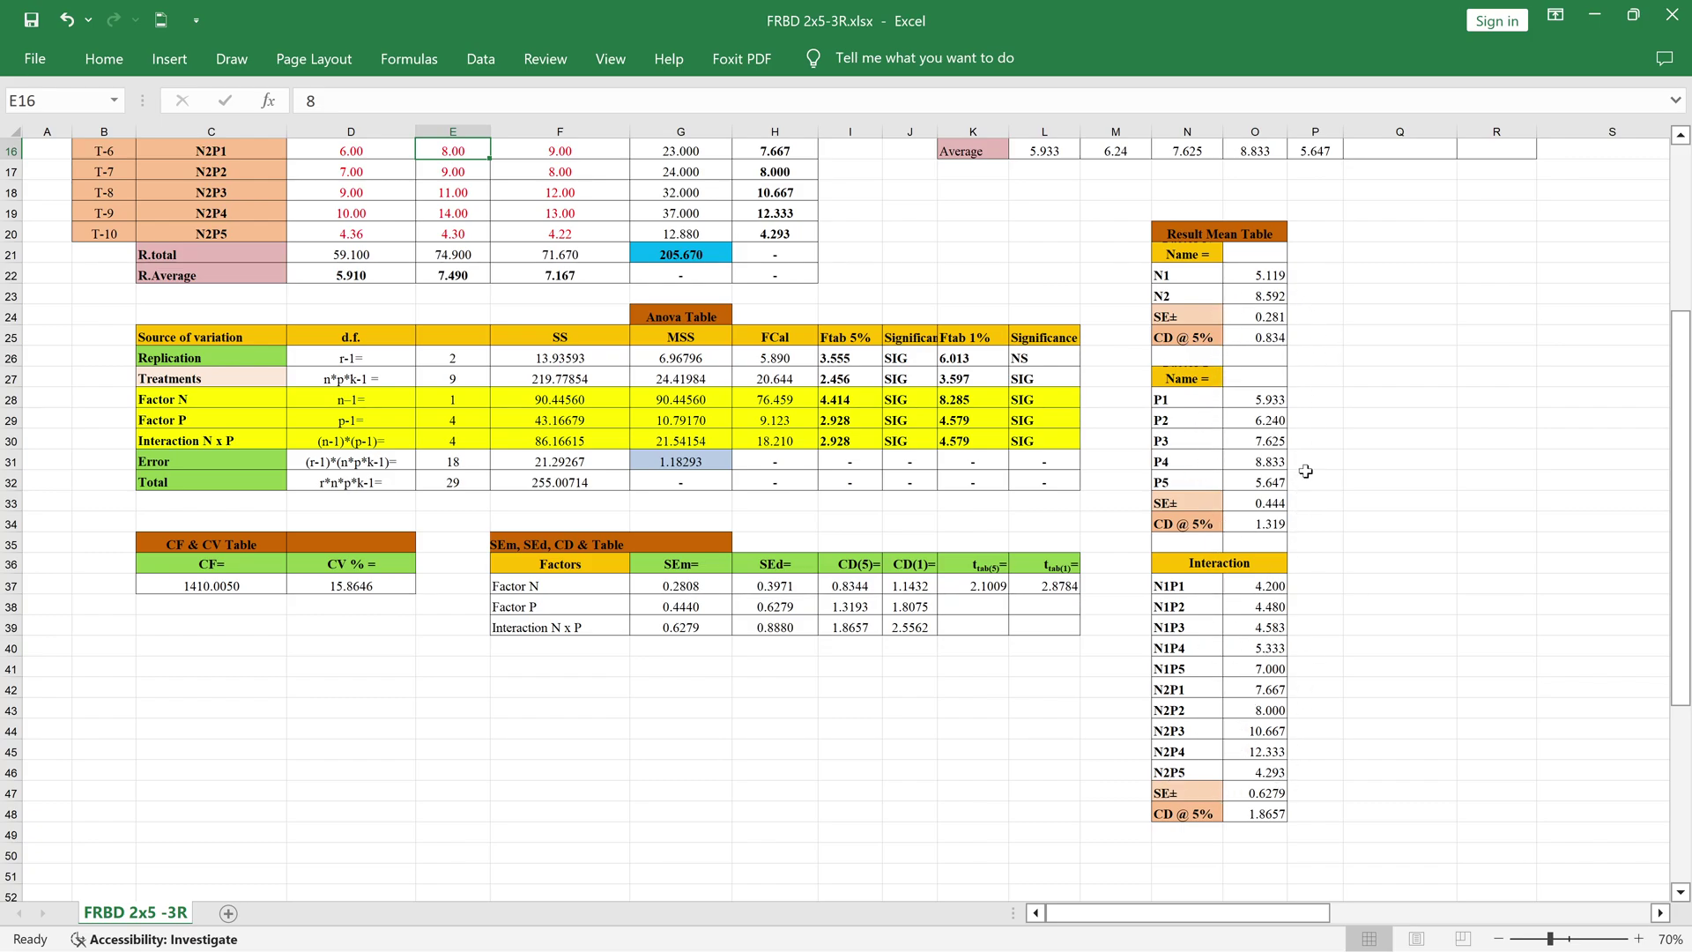
pyautogui.scroll(3, 1300, 650)
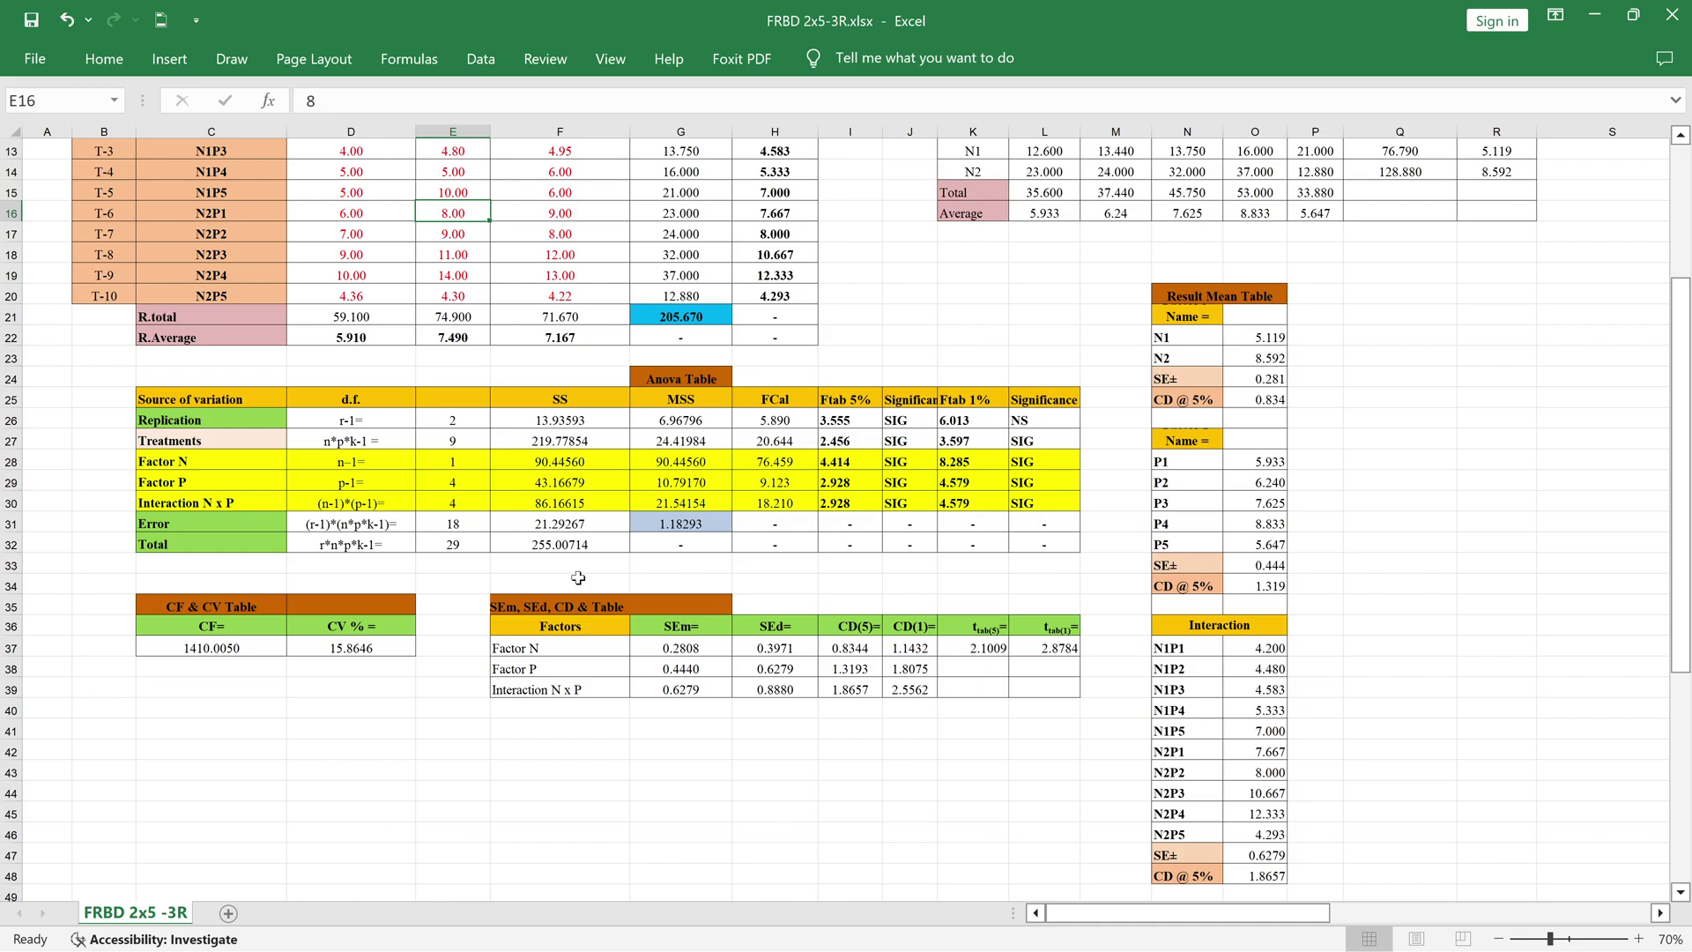
pyautogui.scroll(3, 740, 614)
pyautogui.scroll(2, 740, 615)
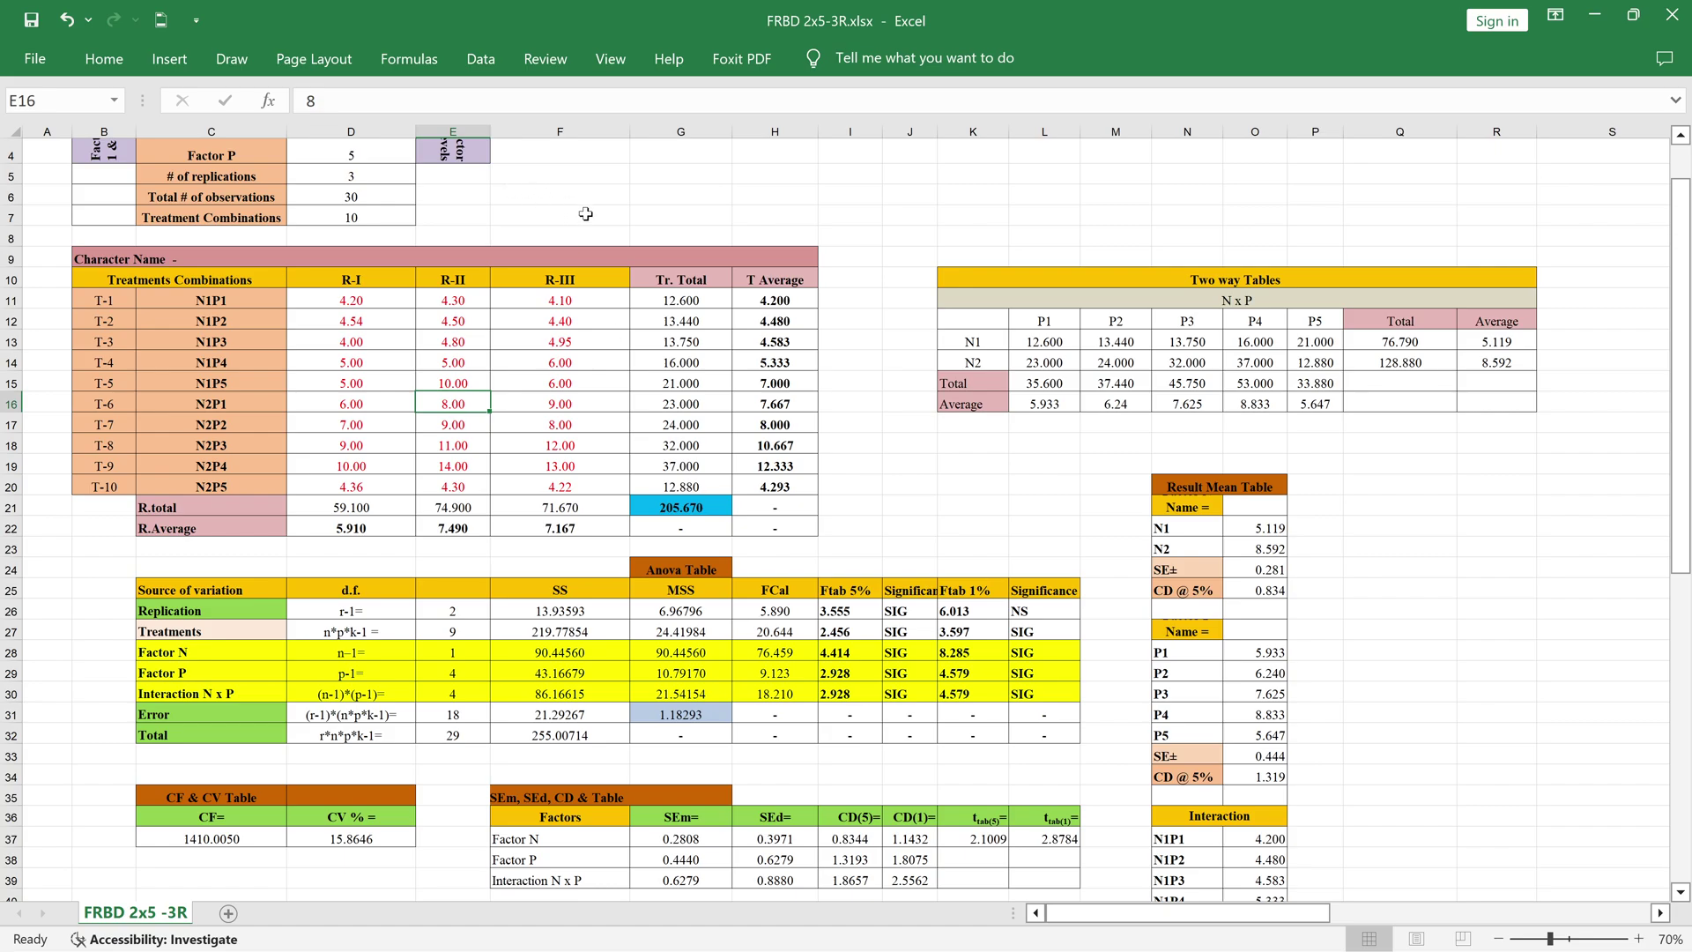
pyautogui.scroll(3, 582, 214)
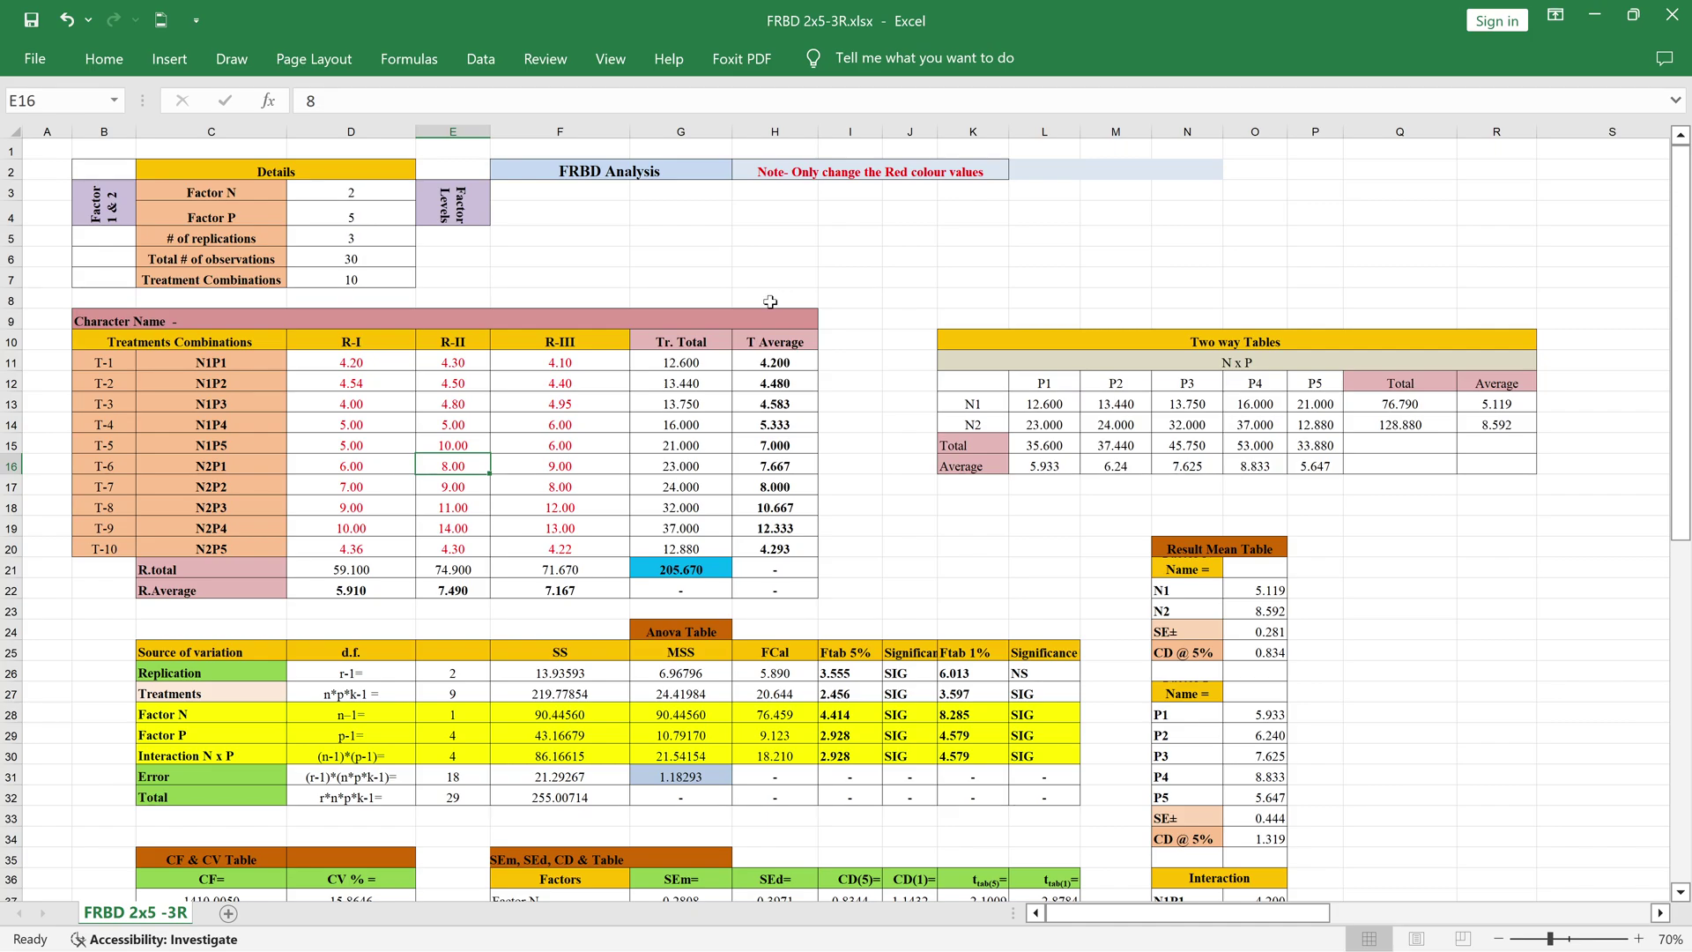
pyautogui.scroll(-3, 824, 379)
pyautogui.scroll(-1, 825, 380)
pyautogui.scroll(-1, 825, 396)
pyautogui.scroll(-2, 947, 471)
pyautogui.scroll(6, 994, 506)
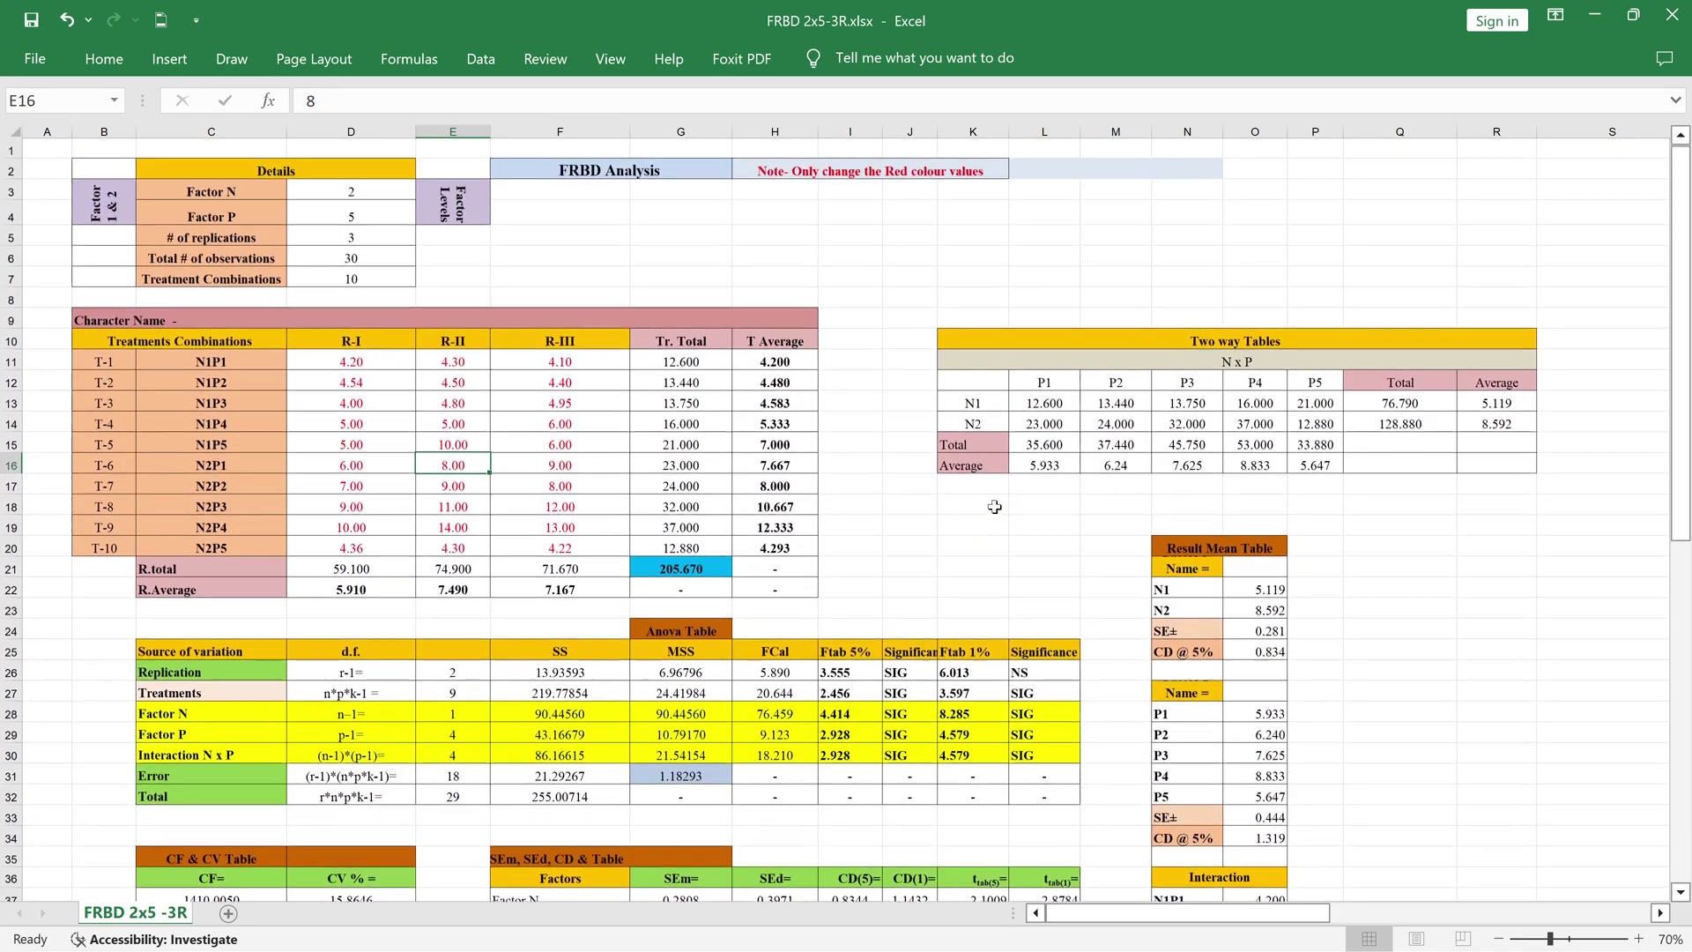